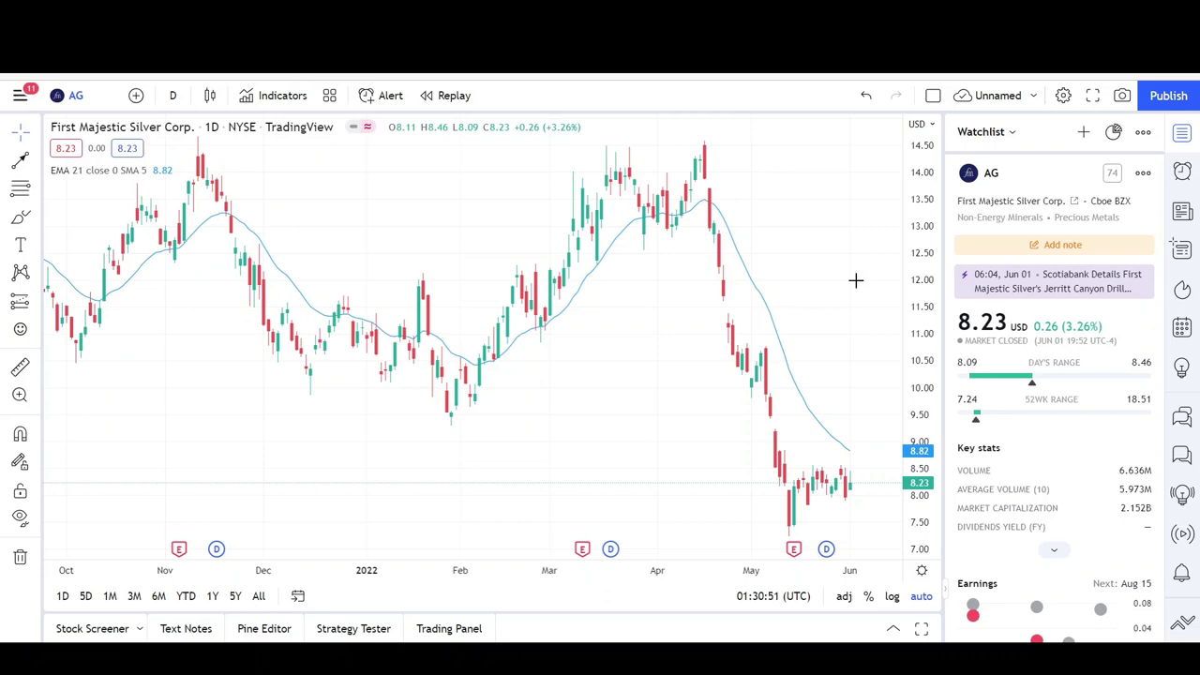
pyautogui.moveTo(812, 295); pyautogui.dragTo(752, 295)
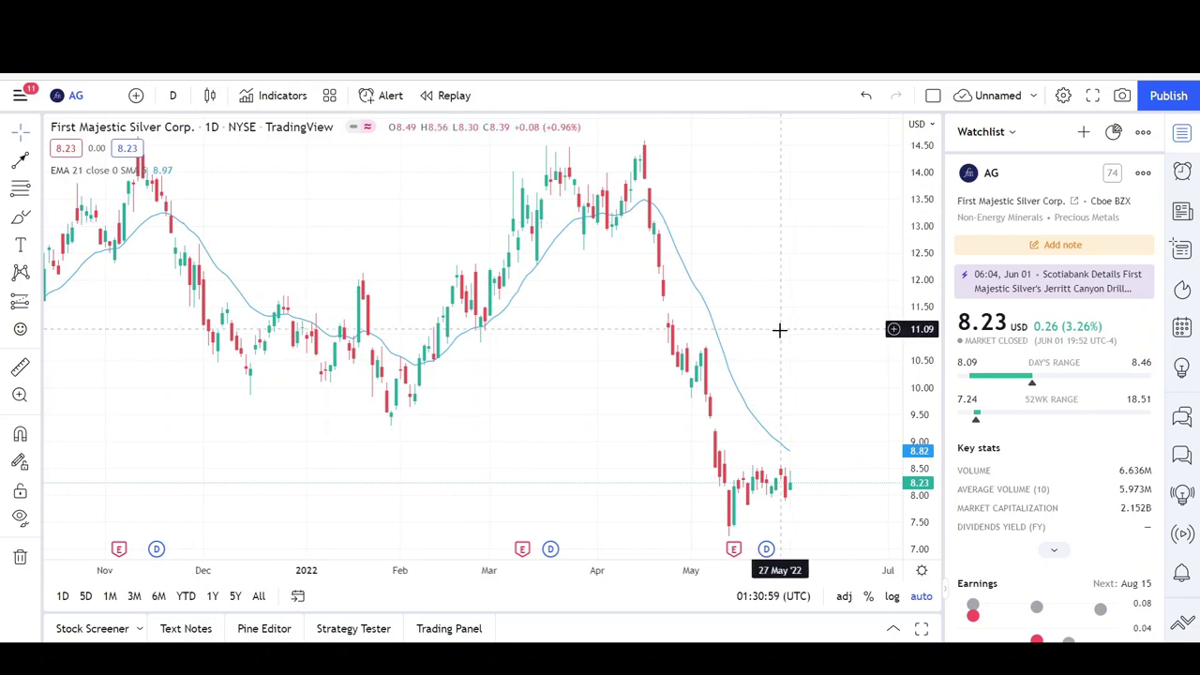
pyautogui.moveTo(749, 334); pyautogui.dragTo(729, 335)
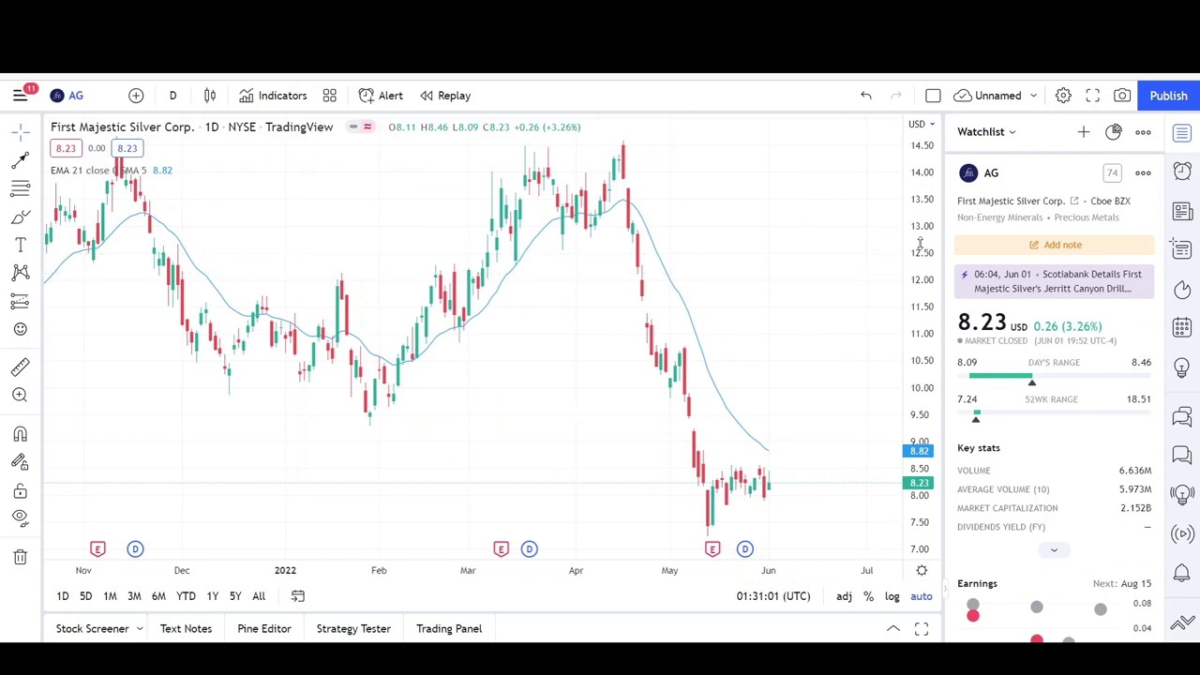
pyautogui.moveTo(922, 247); pyautogui.dragTo(924, 285)
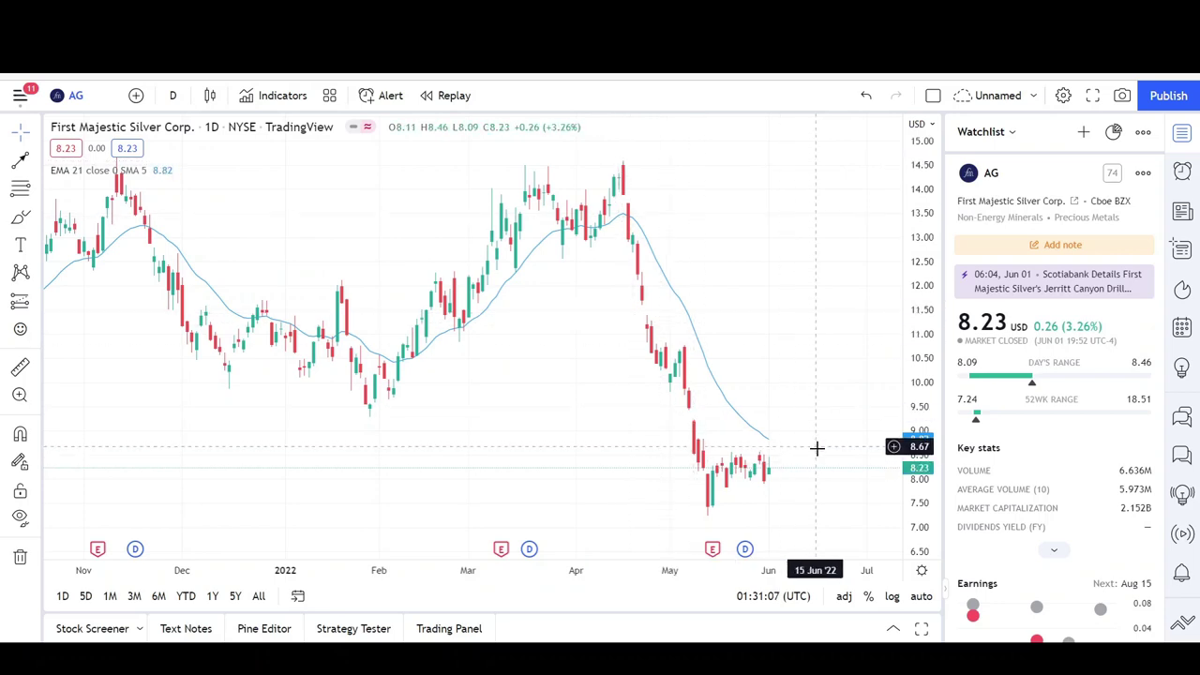
pyautogui.moveTo(817, 448); pyautogui.dragTo(785, 450)
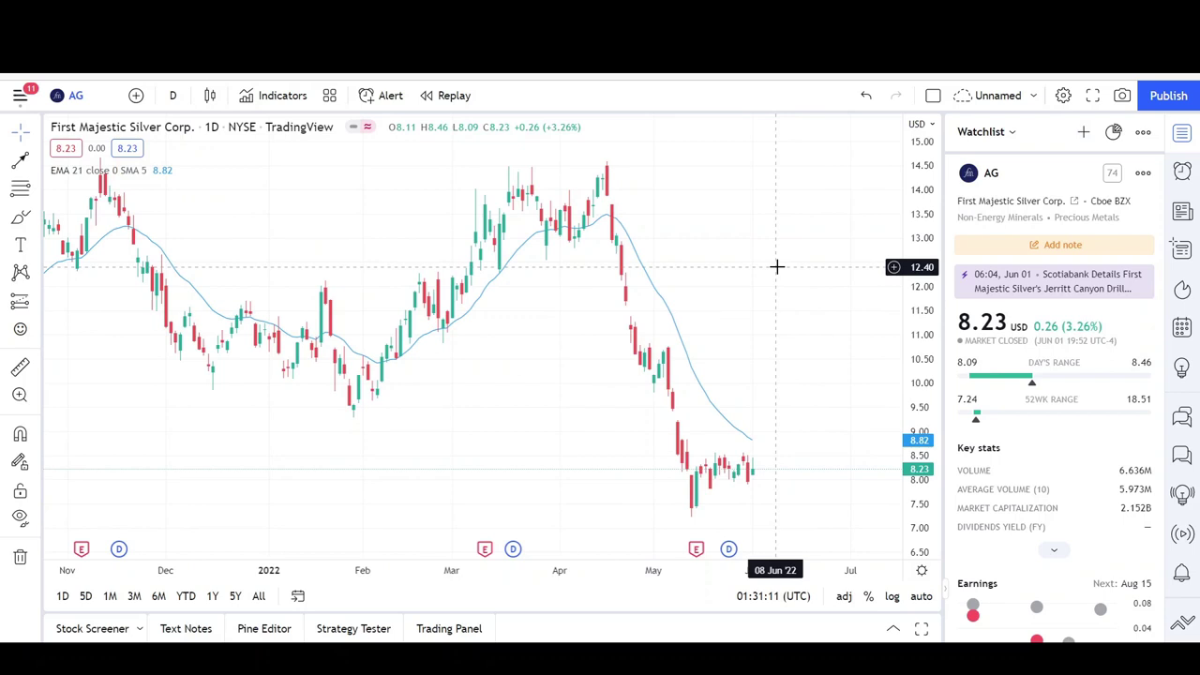
pyautogui.scroll(-3, 752, 360)
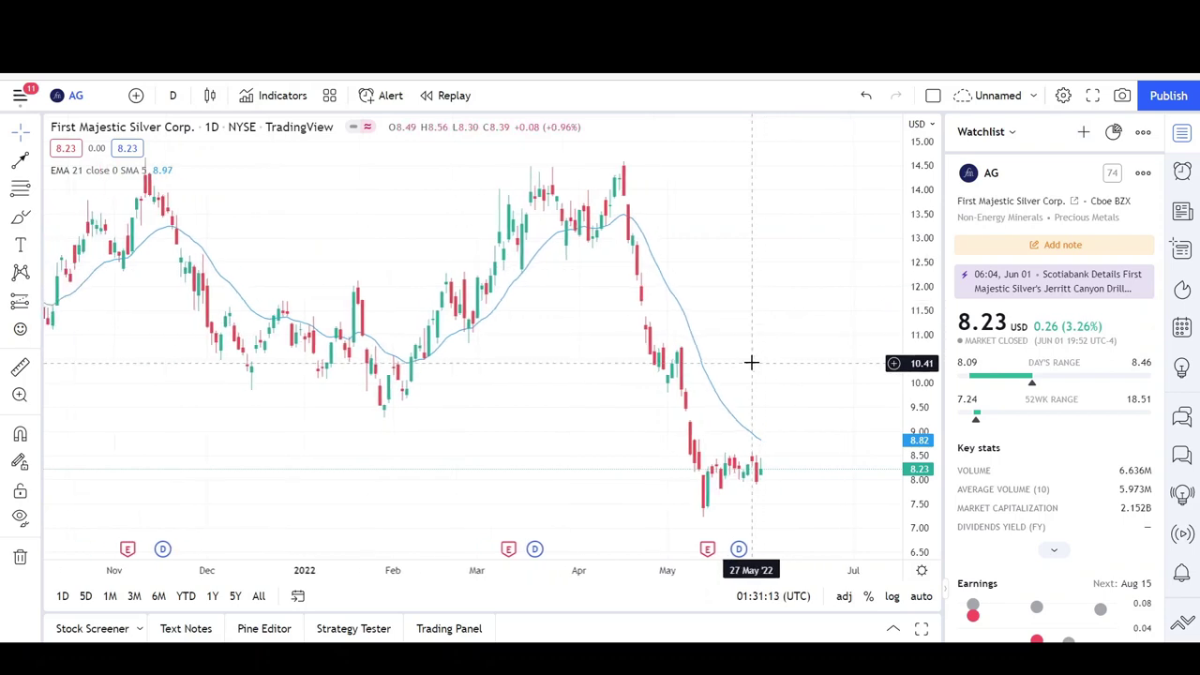
pyautogui.scroll(3, 751, 362)
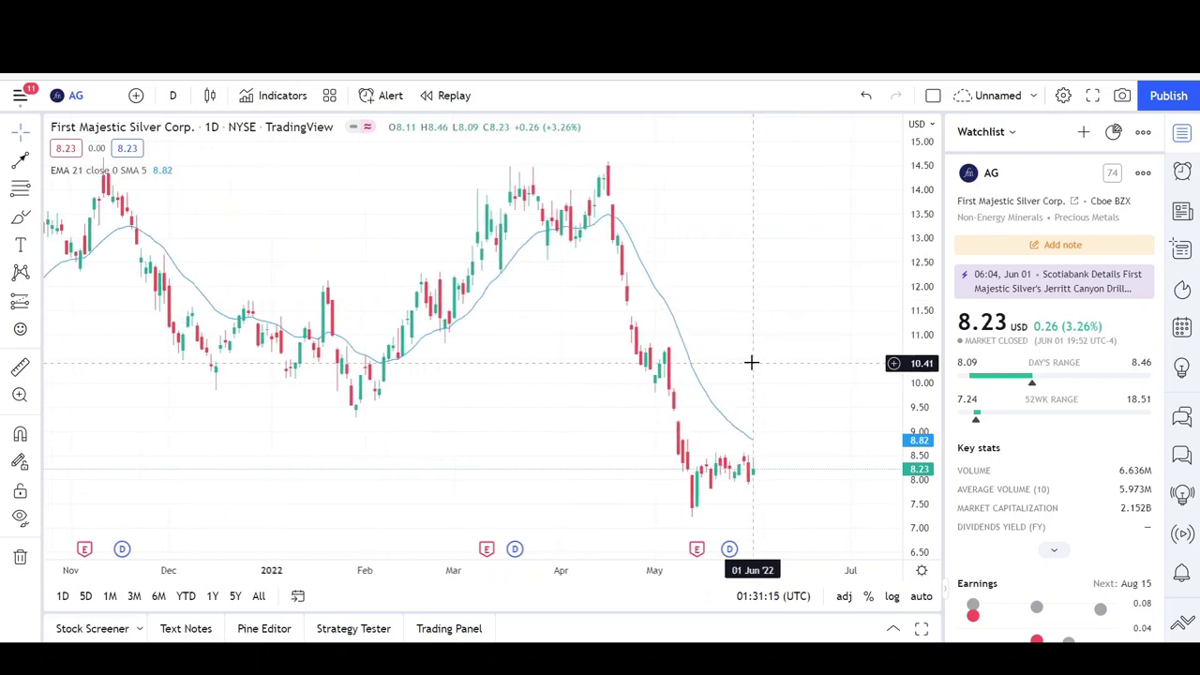
pyautogui.moveTo(810, 337); pyautogui.dragTo(774, 333)
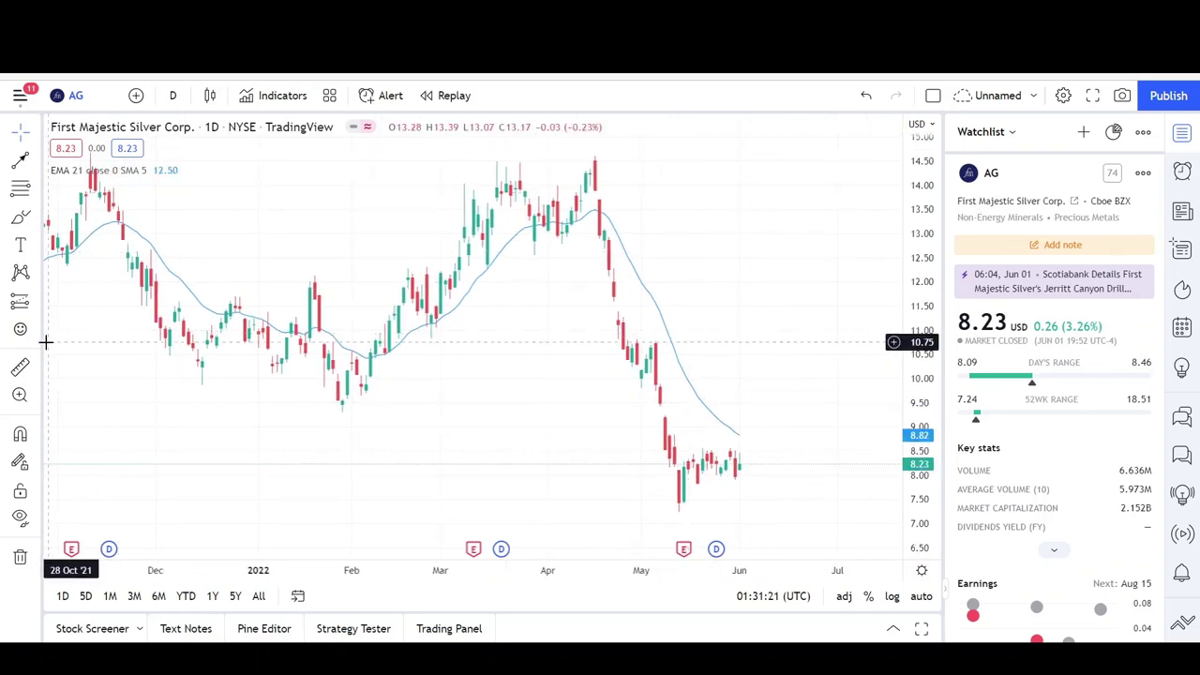
# Step: Measure the price drop from the 18 Apr '22 high to the 13 May '22 low
pyautogui.click(20, 367)
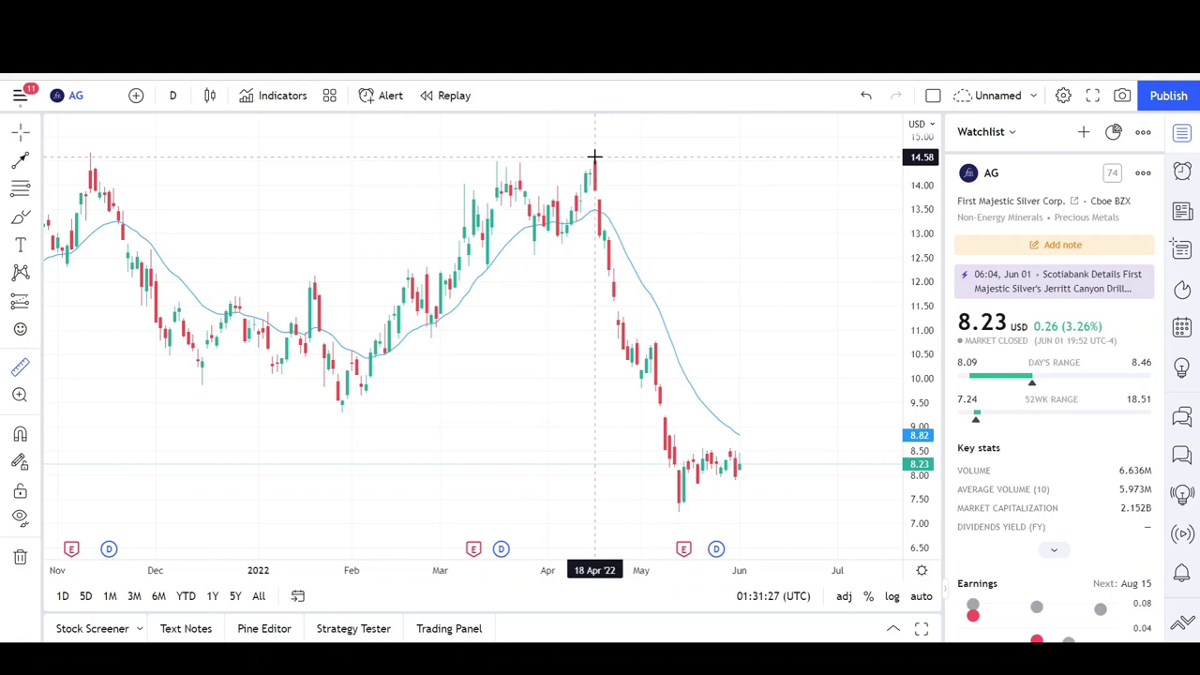
pyautogui.click(595, 156)
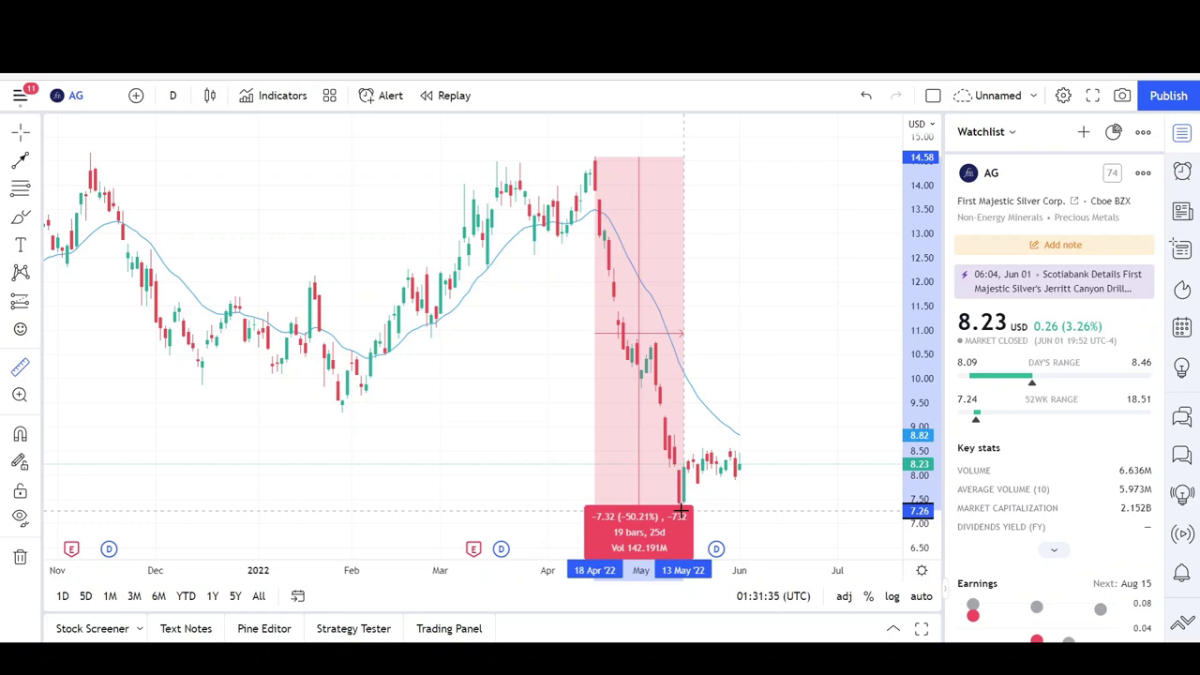
pyautogui.click(682, 512)
# Step: Draw a narrow parallel channel along the steep first leg of the decline, from the 18 Apr high at about 14.55 to about 9.43
pyautogui.scroll(1, 813, 370)
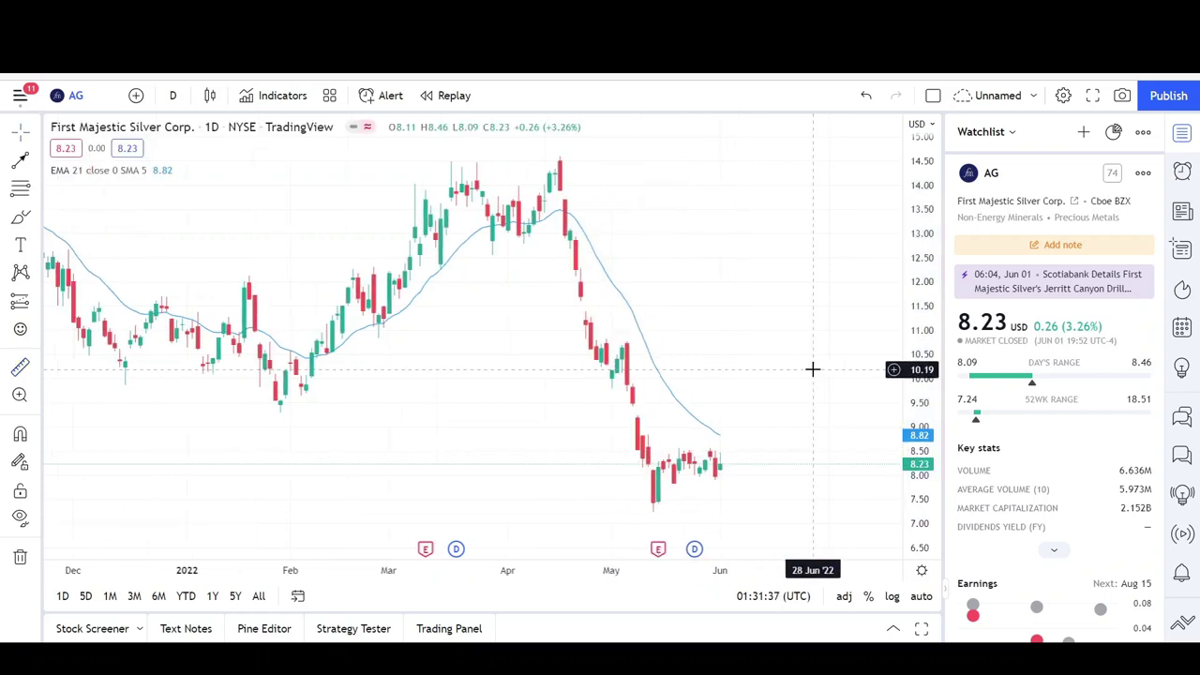
pyautogui.click(40, 174)
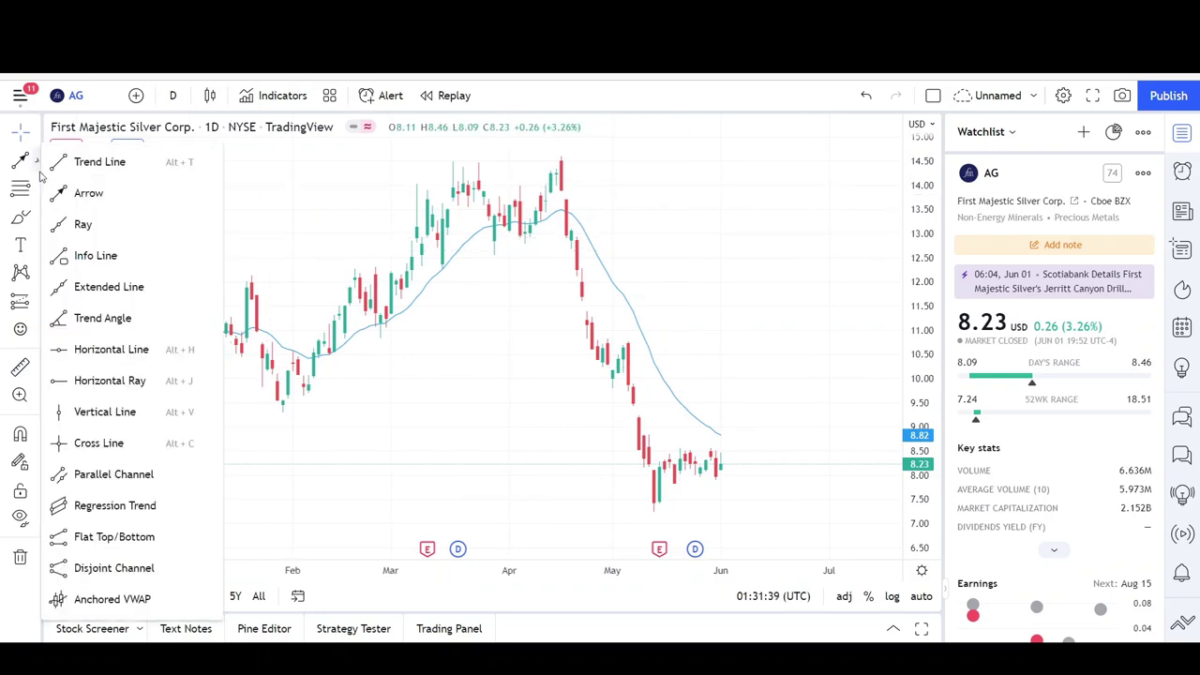
pyautogui.click(102, 473)
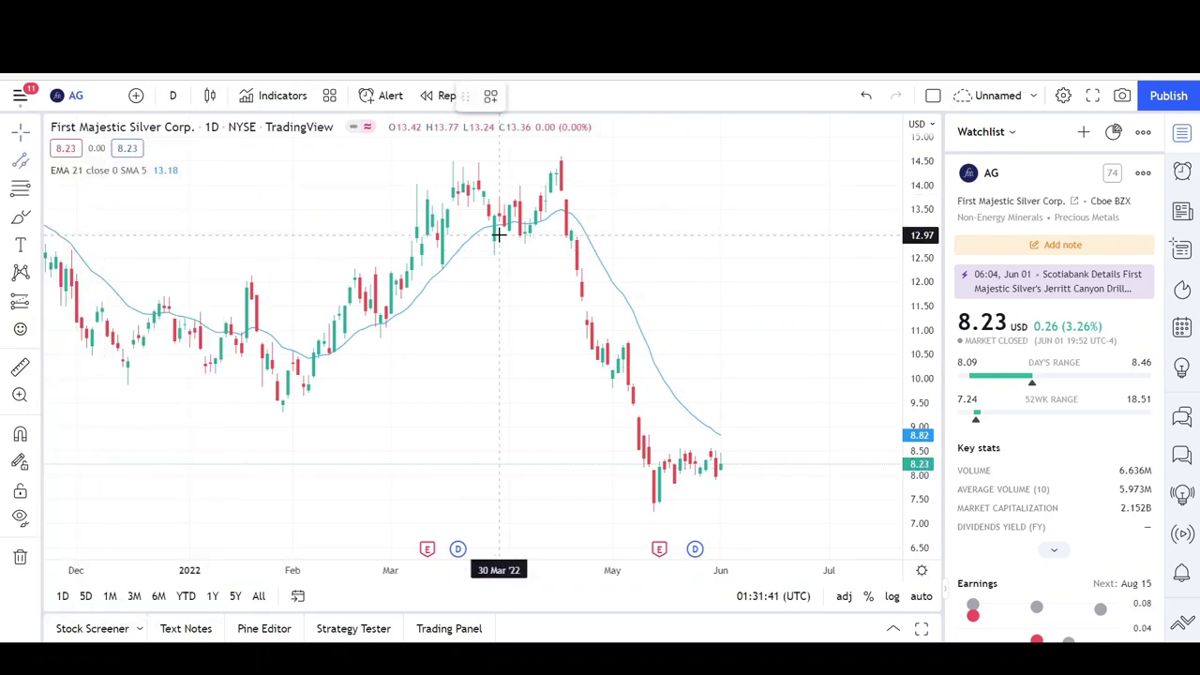
pyautogui.click(560, 154)
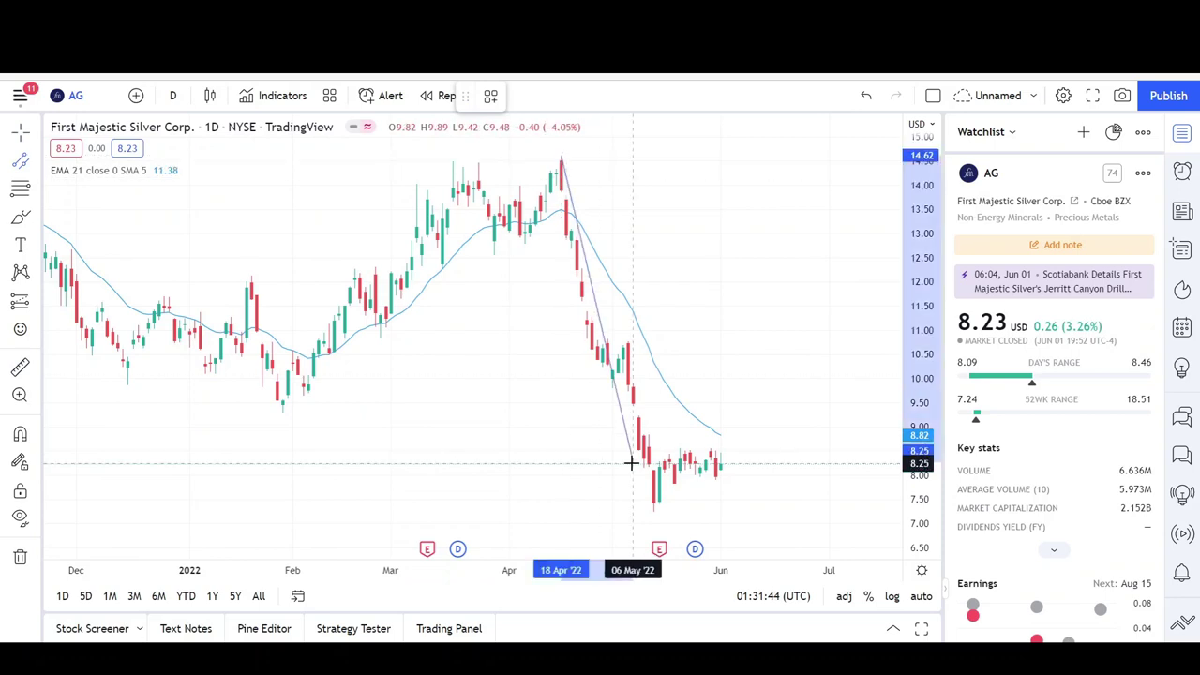
pyautogui.click(695, 518)
pyautogui.press('Escape')
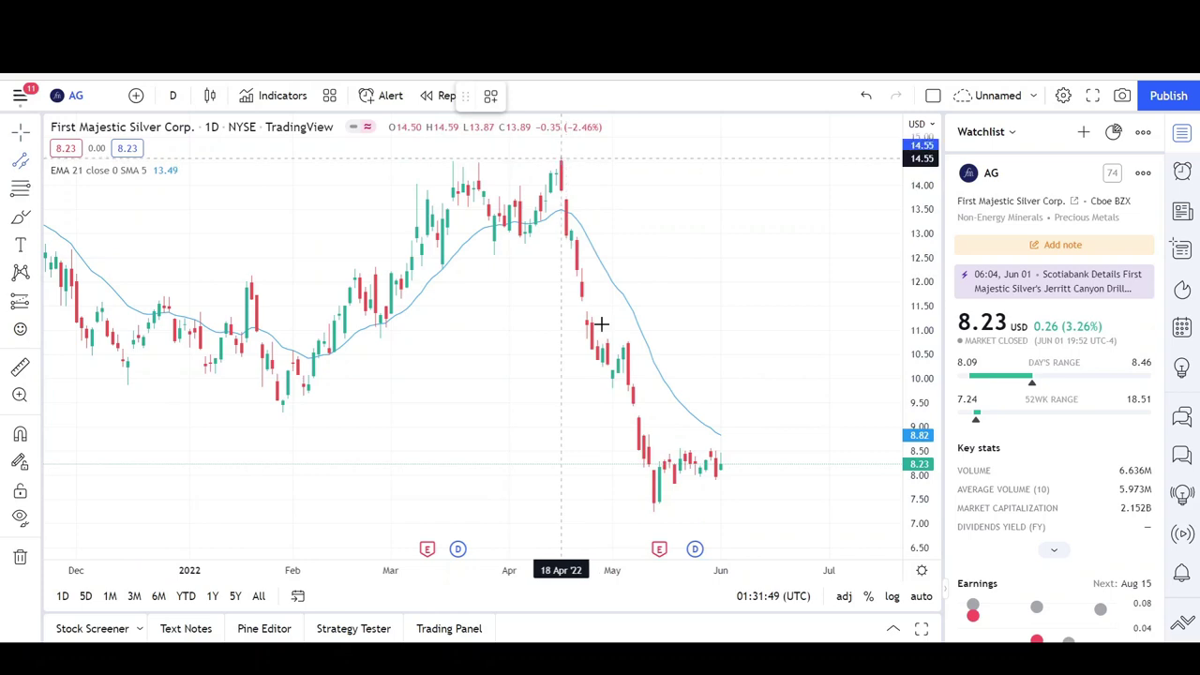
pyautogui.click(611, 406)
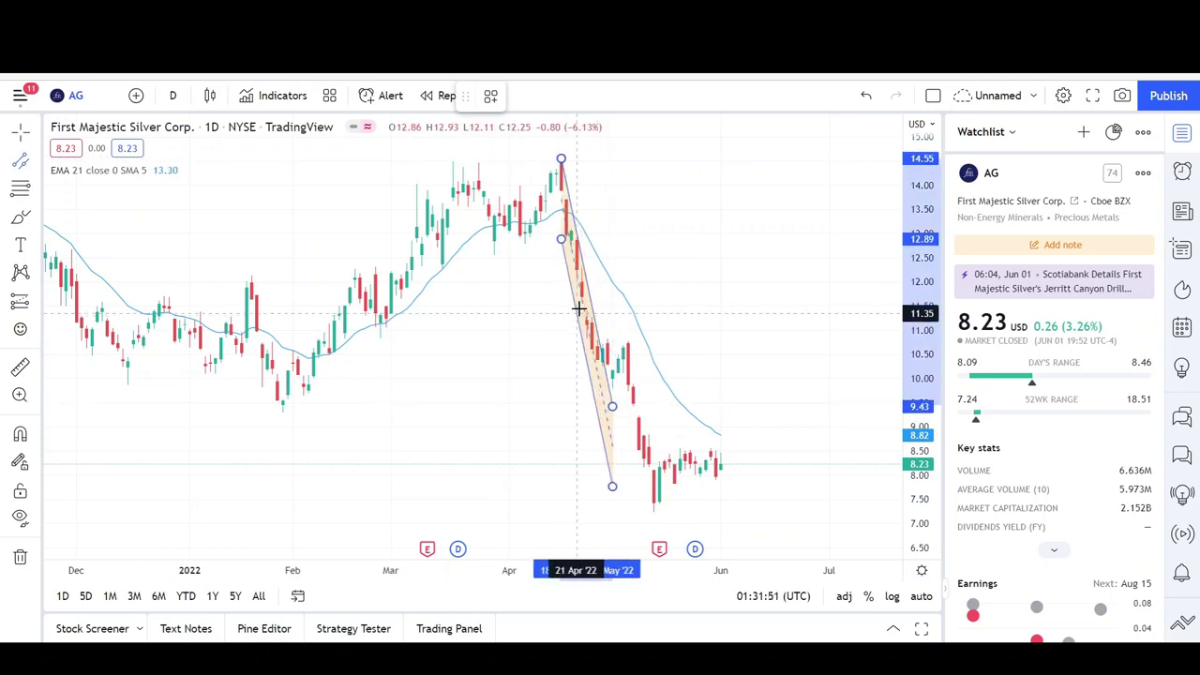
pyautogui.click(580, 302)
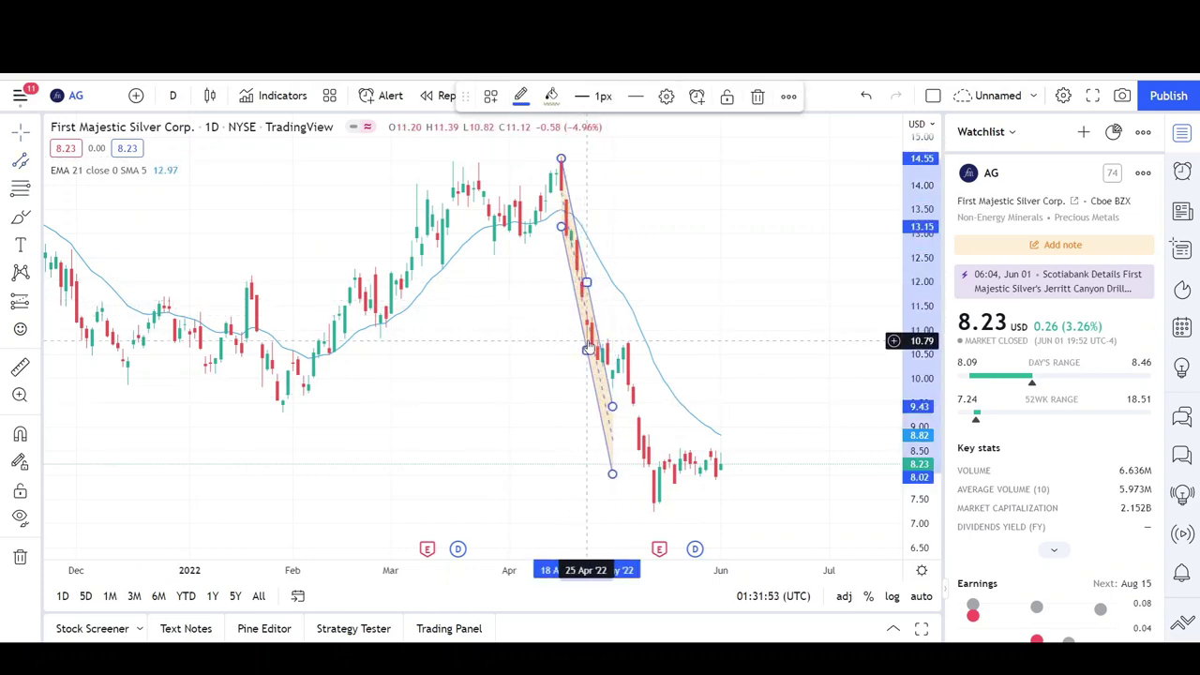
pyautogui.moveTo(588, 346); pyautogui.dragTo(586, 337)
pyautogui.click(550, 371)
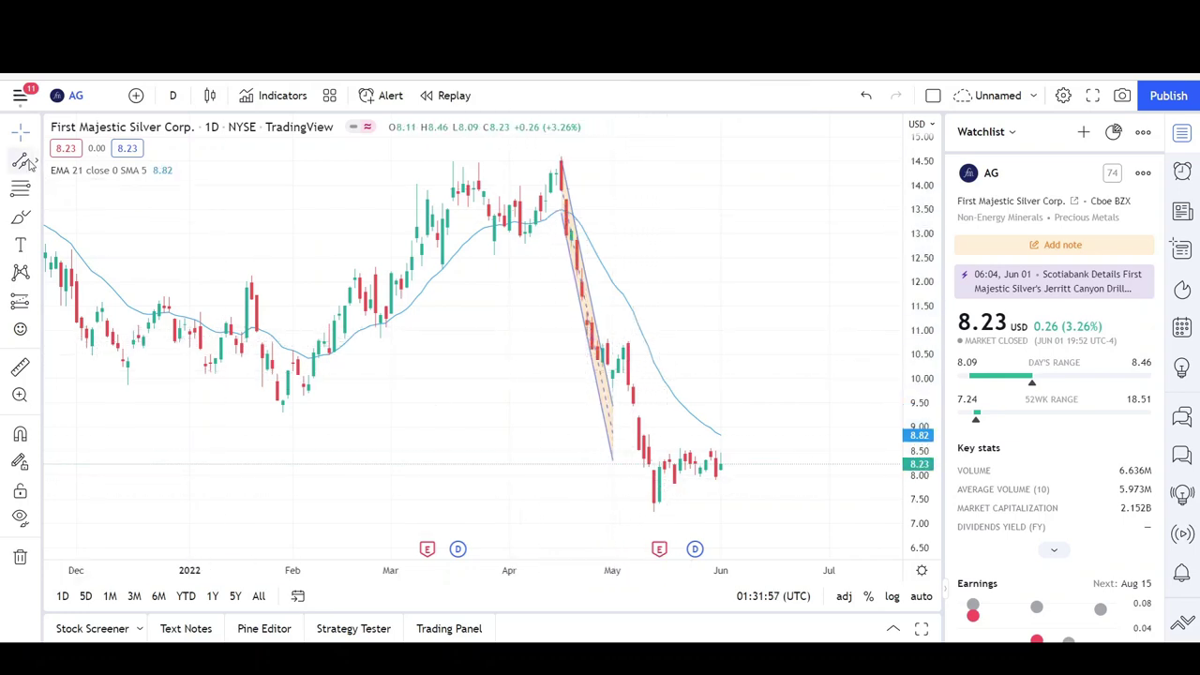
# Step: Draw a wider parallel channel over the whole decline, from about 14.55 on 18 Apr to 6.79 on 25 May, with a yellow fill
pyautogui.click(561, 160)
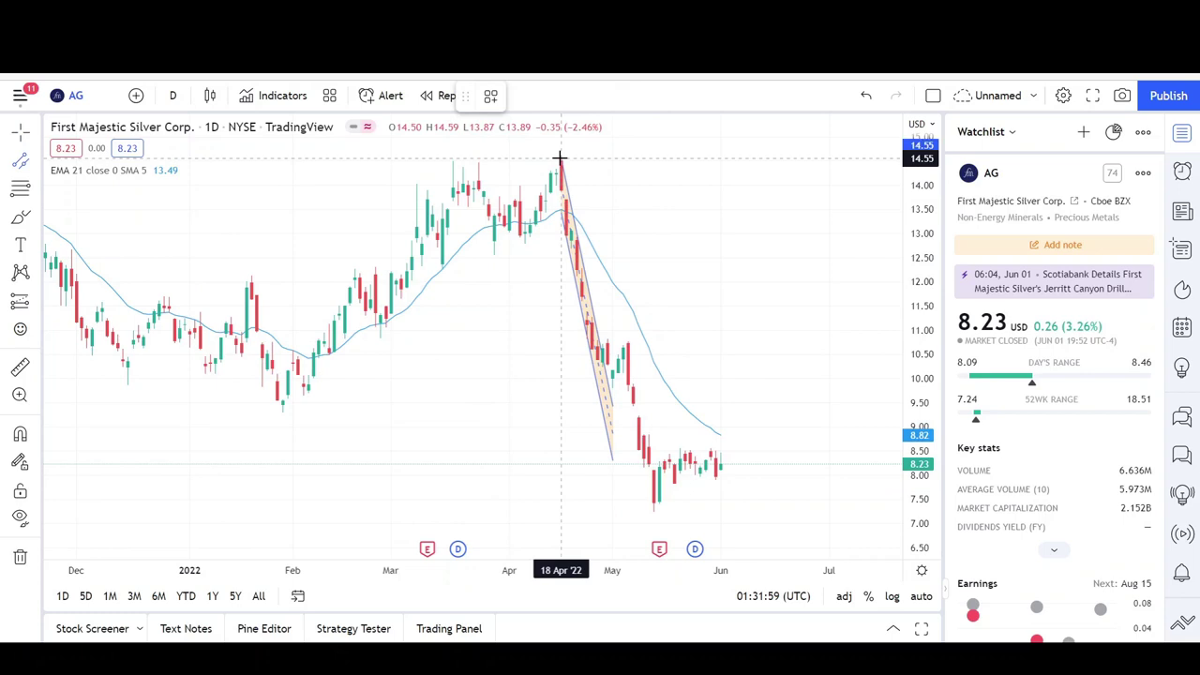
pyautogui.click(700, 531)
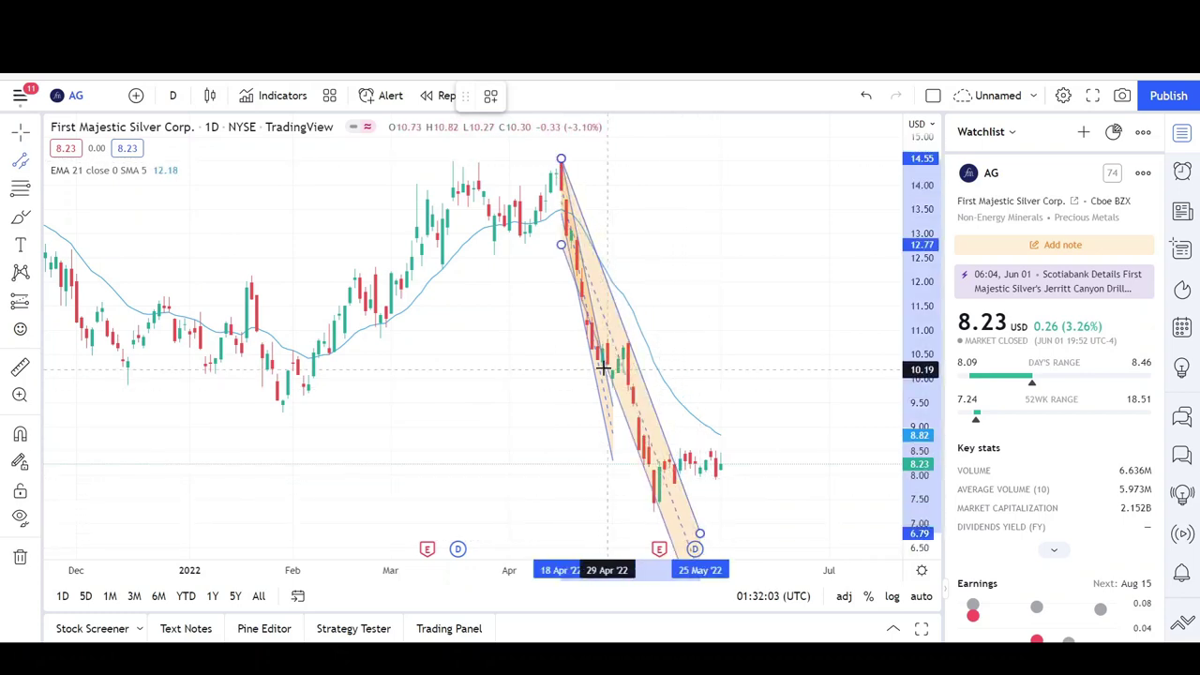
pyautogui.click(596, 362)
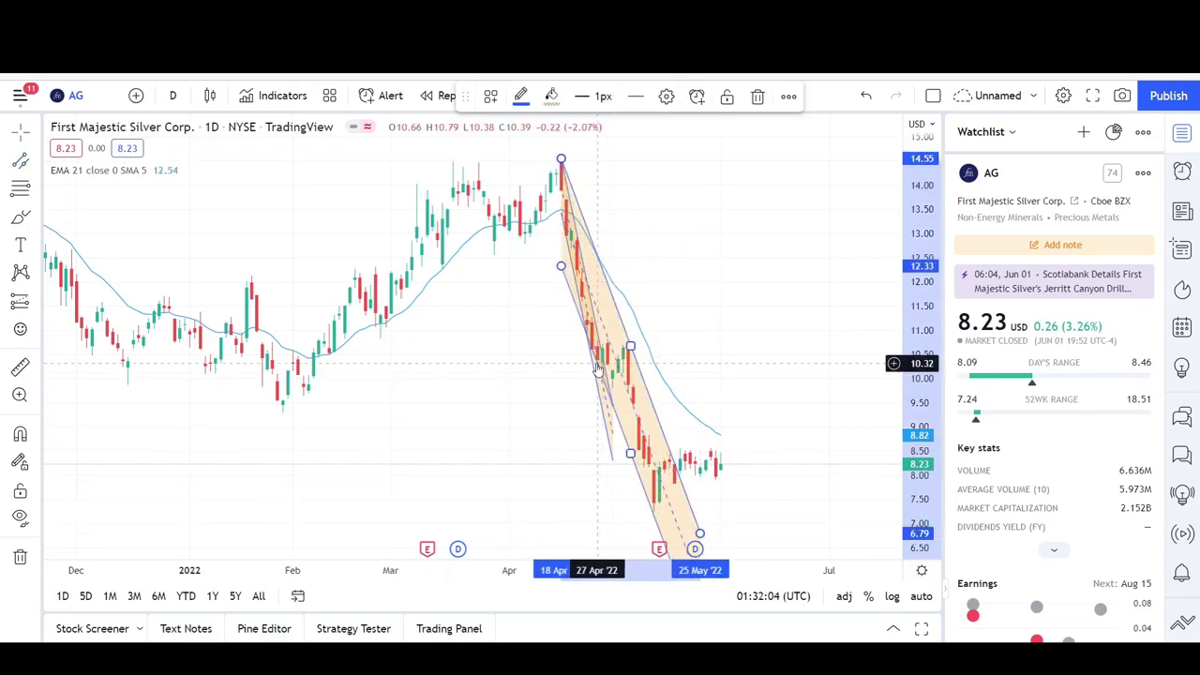
pyautogui.click(551, 95)
pyautogui.click(585, 150)
pyautogui.click(746, 399)
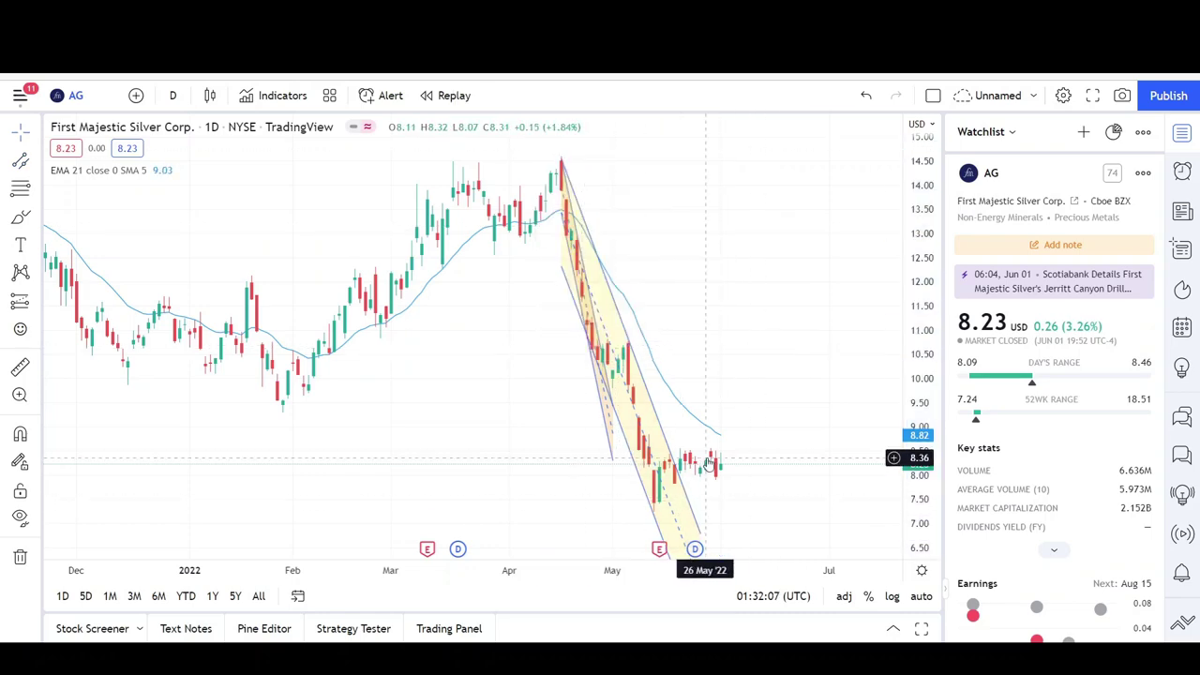
# Step: Draw a horizontal parallel channel around the sideways consolidation from 12 May to 3 Jun, between about 7.98 and 8.49
pyautogui.scroll(3, 706, 457)
pyautogui.scroll(1, 707, 457)
pyautogui.moveTo(919, 411); pyautogui.dragTo(919, 254)
pyautogui.moveTo(819, 480); pyautogui.dragTo(801, 442)
pyautogui.scroll(1, 799, 407)
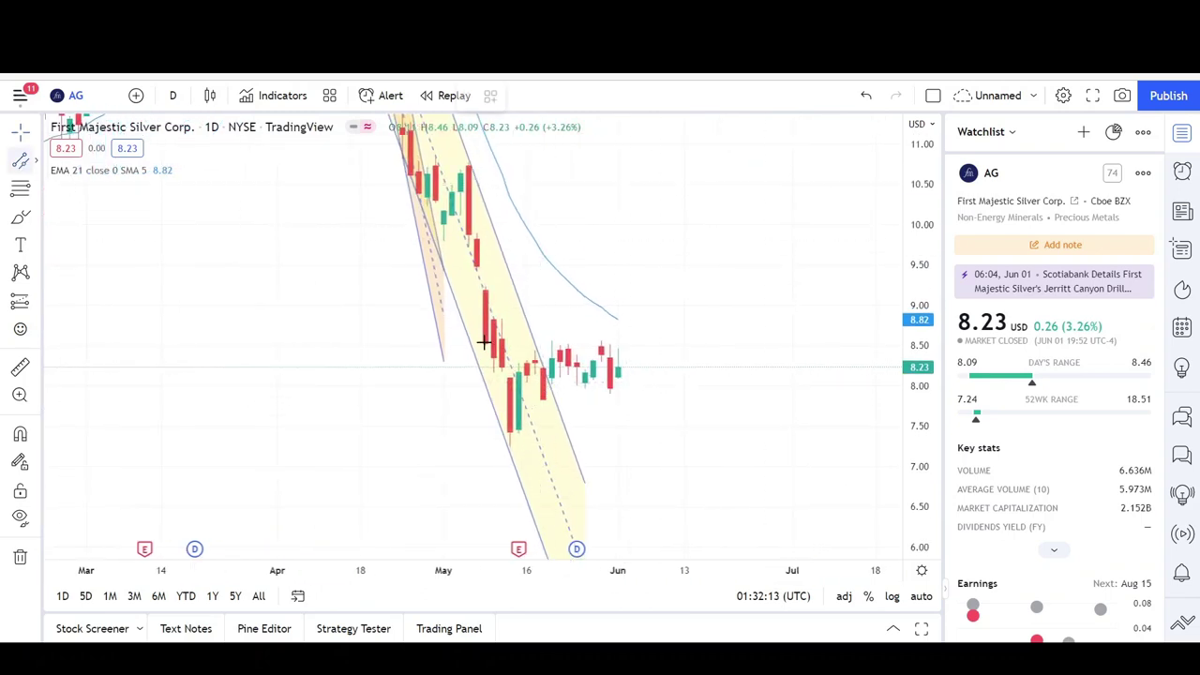
pyautogui.moveTo(510, 386)
pyautogui.mouseDown()
pyautogui.moveTo(636, 387)
pyautogui.moveTo(635, 348)
pyautogui.mouseUp()
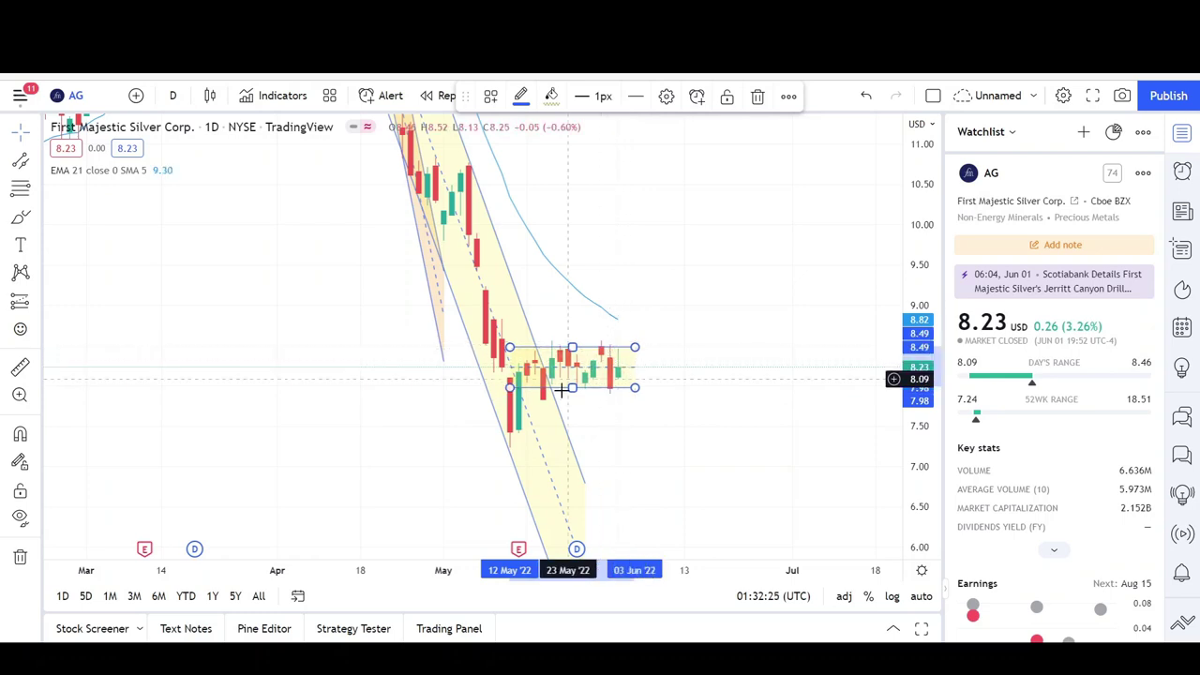
# Step: Brush a red projected path from the consolidation up to the EMA near 8.9 and back down, plus a support line at about 7.2
pyautogui.scroll(-2, 614, 380)
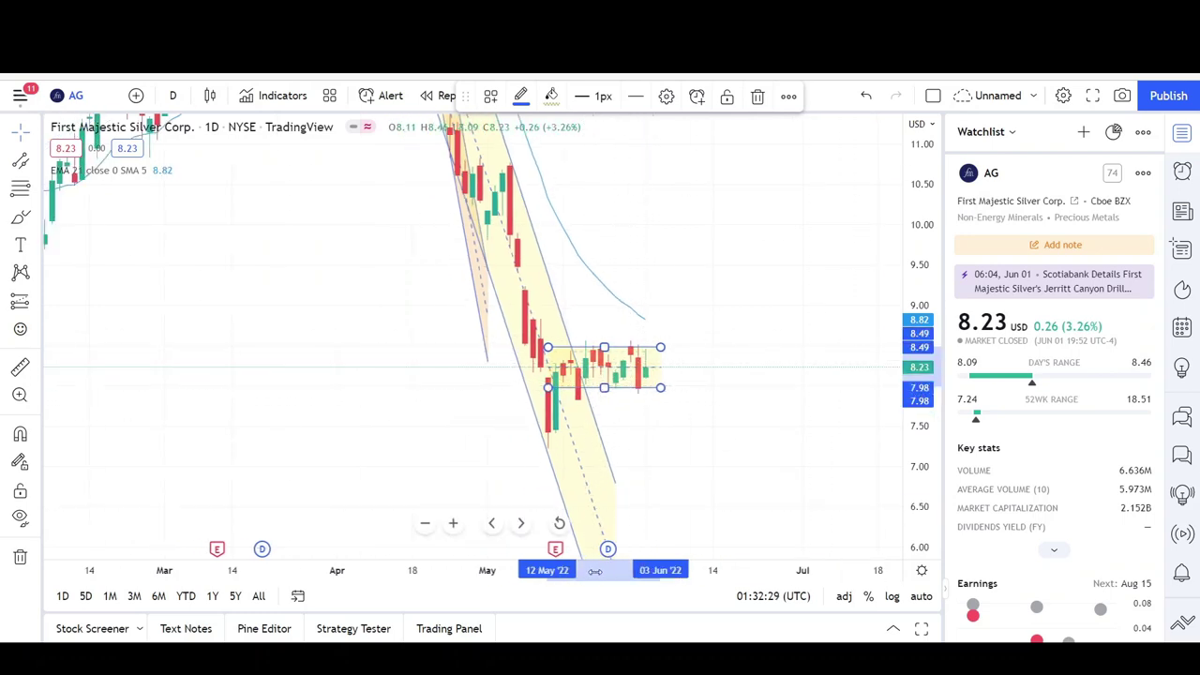
pyautogui.scroll(-3, 594, 571)
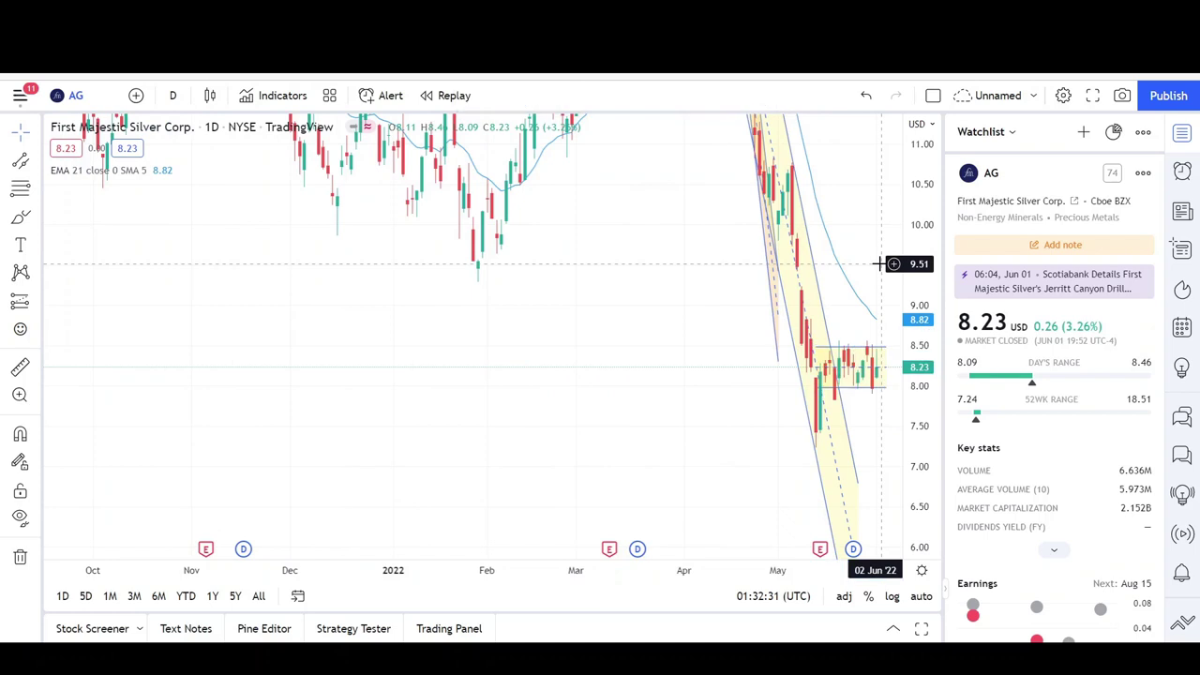
pyautogui.moveTo(762, 263); pyautogui.dragTo(590, 259)
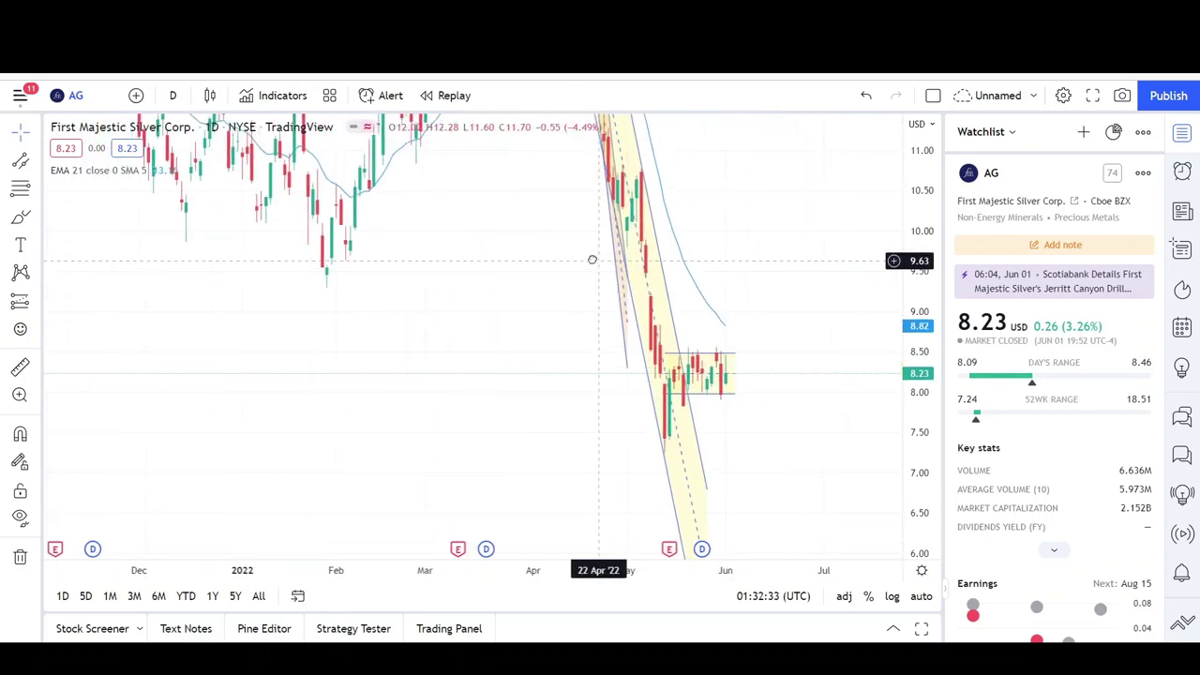
pyautogui.doubleClick(919, 309)
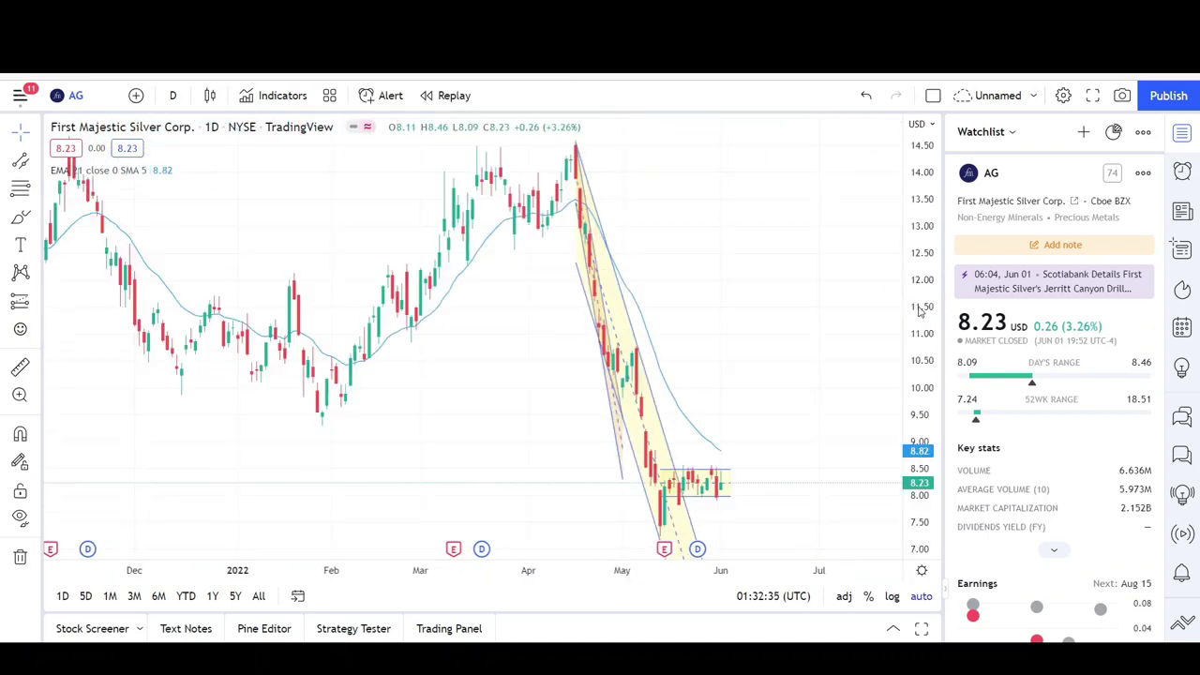
pyautogui.scroll(5, 721, 494)
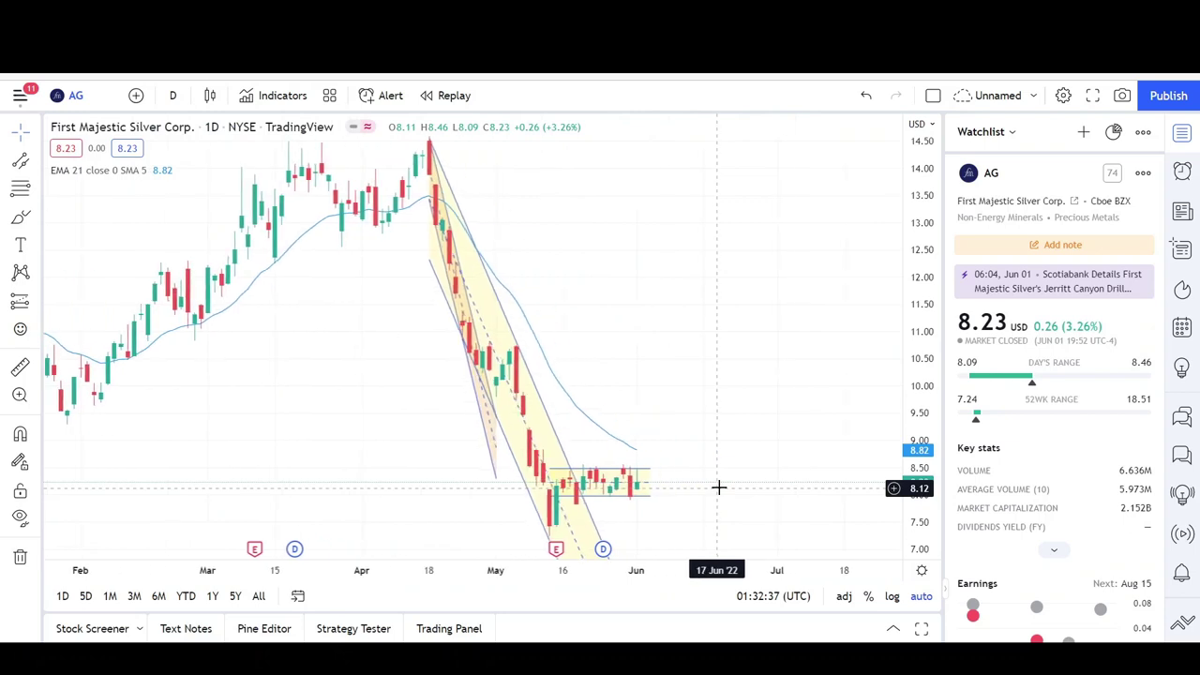
pyautogui.scroll(3, 726, 490)
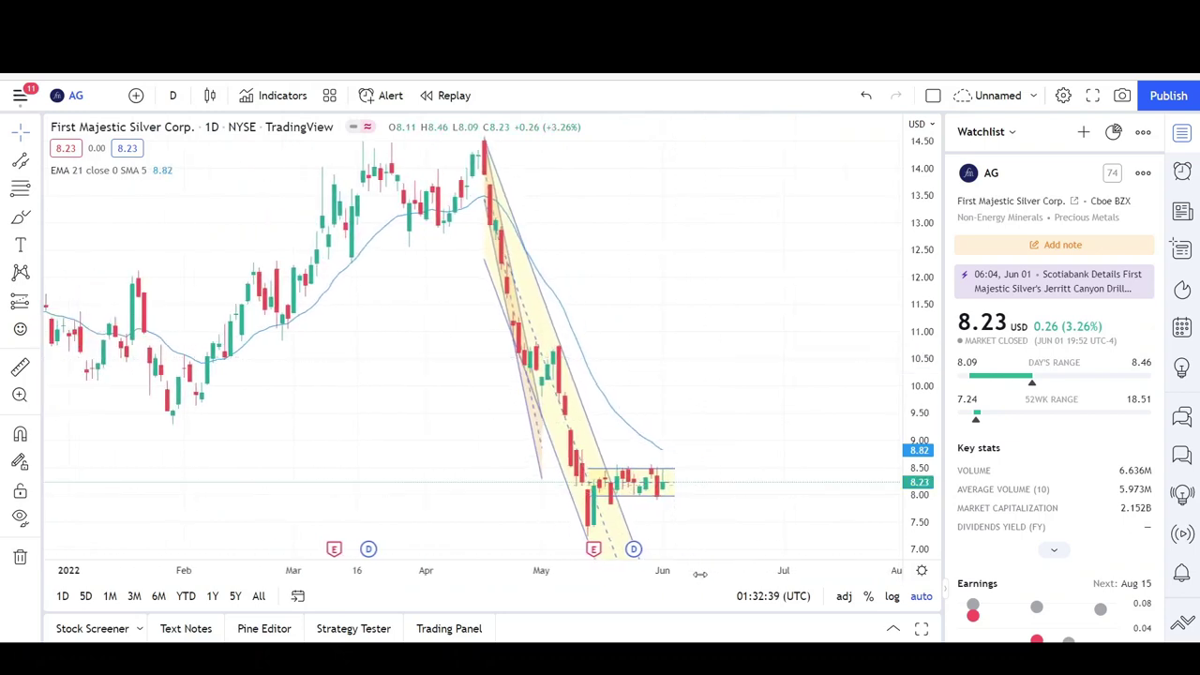
pyautogui.moveTo(917, 469); pyautogui.dragTo(917, 404)
pyautogui.moveTo(799, 471); pyautogui.dragTo(808, 353)
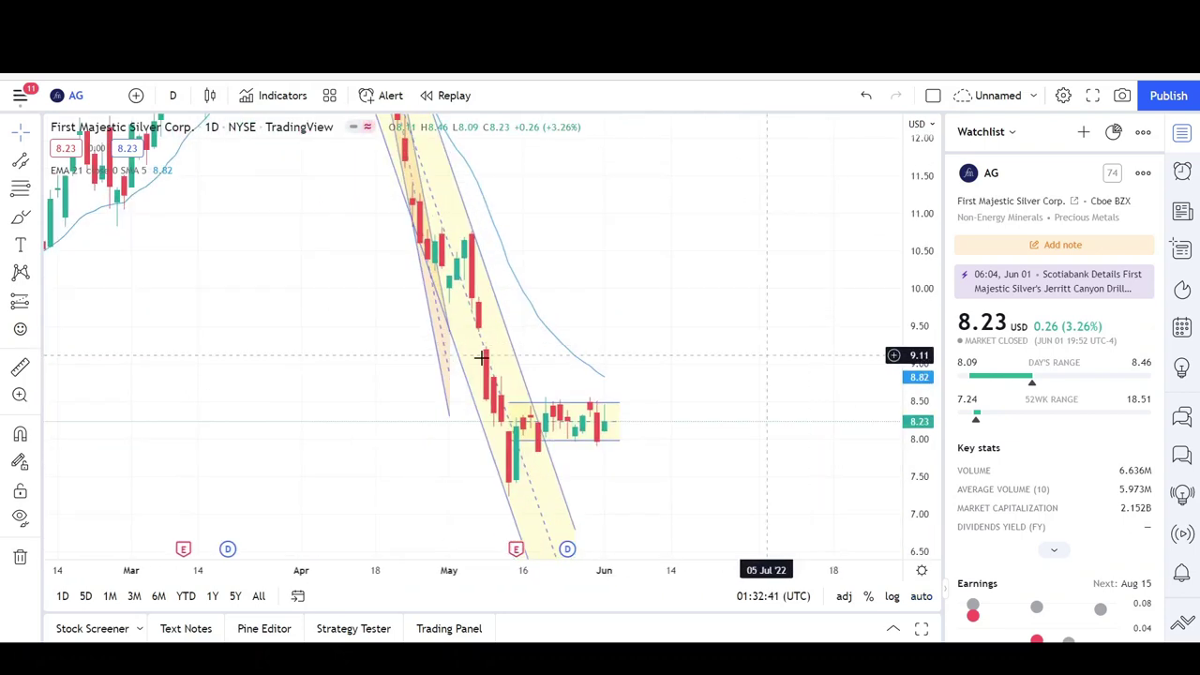
pyautogui.moveTo(587, 415); pyautogui.dragTo(612, 369)
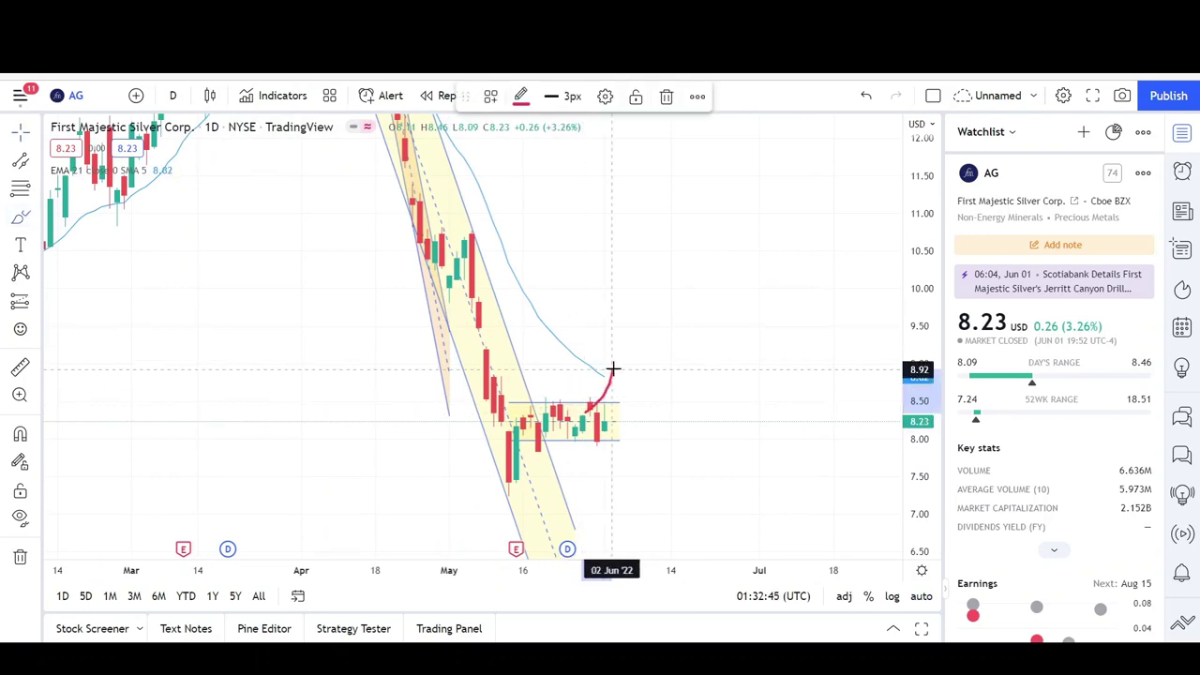
pyautogui.moveTo(612, 369)
pyautogui.mouseDown()
pyautogui.moveTo(647, 471)
pyautogui.moveTo(621, 498)
pyautogui.moveTo(493, 499)
pyautogui.moveTo(656, 499)
pyautogui.mouseUp()
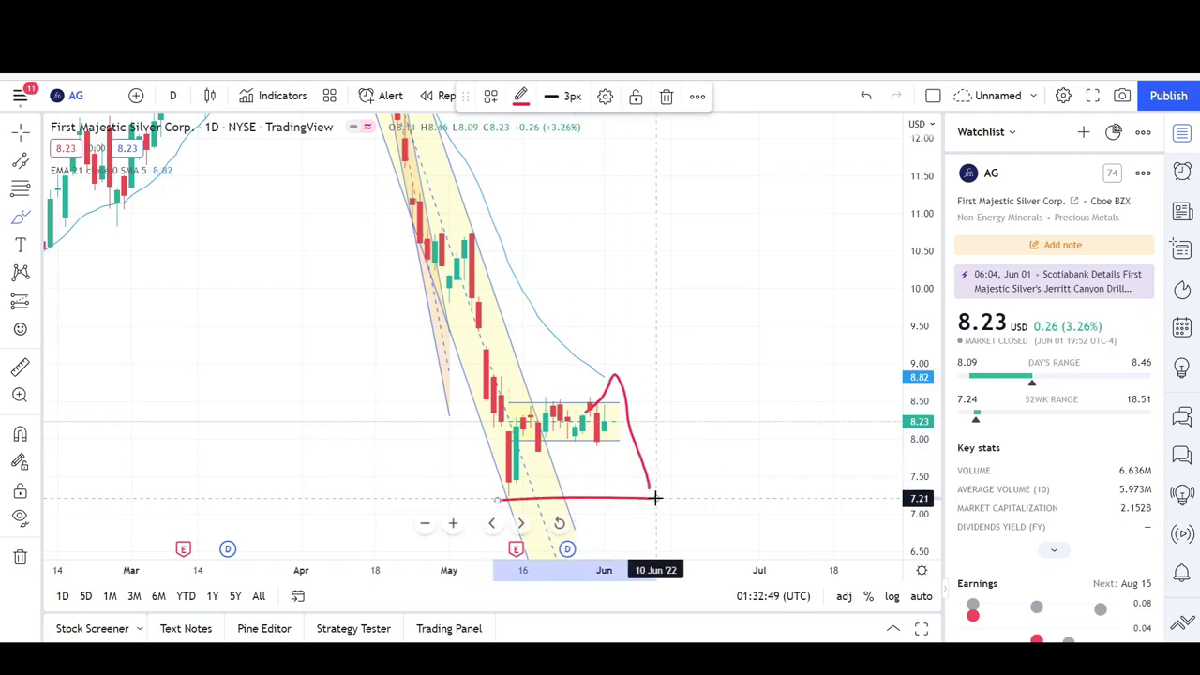
pyautogui.scroll(-4, 807, 381)
pyautogui.moveTo(920, 355); pyautogui.dragTo(920, 443)
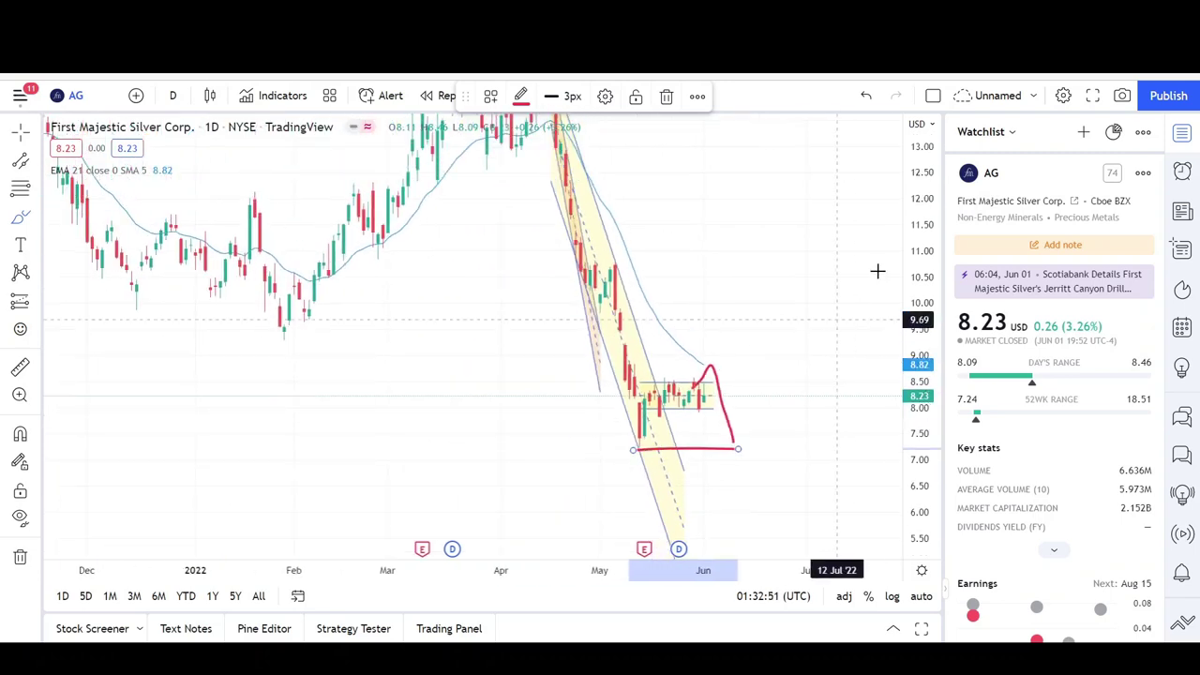
pyautogui.moveTo(918, 260); pyautogui.dragTo(920, 278)
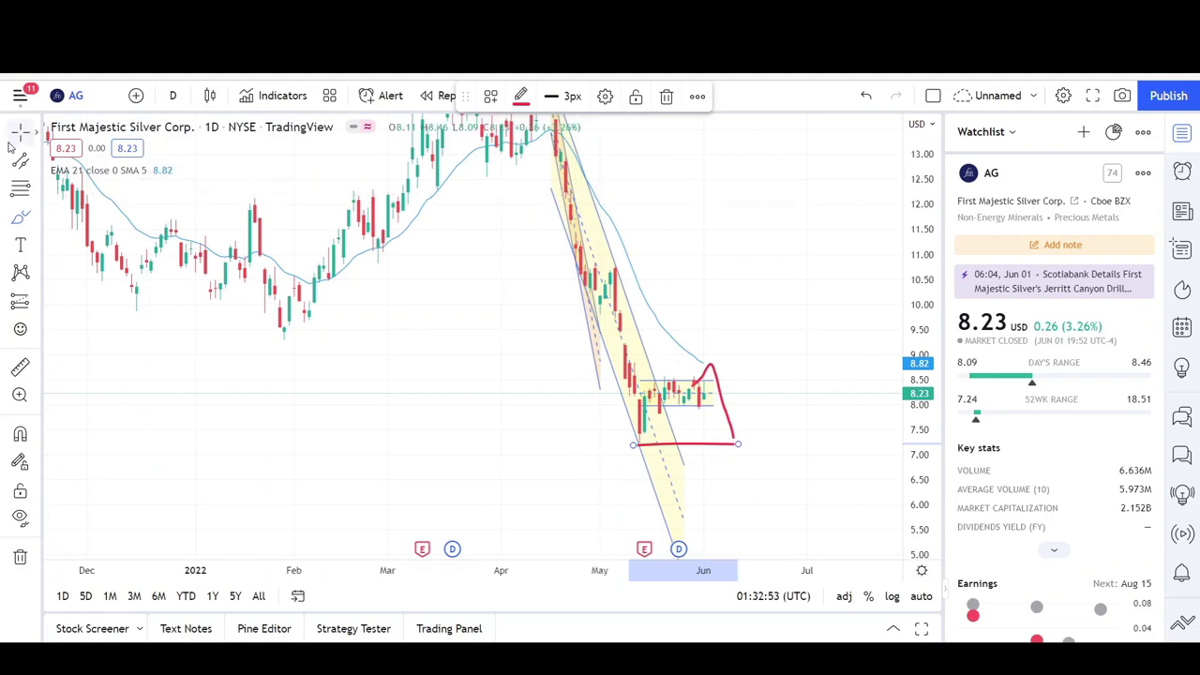
pyautogui.moveTo(757, 265); pyautogui.dragTo(742, 301)
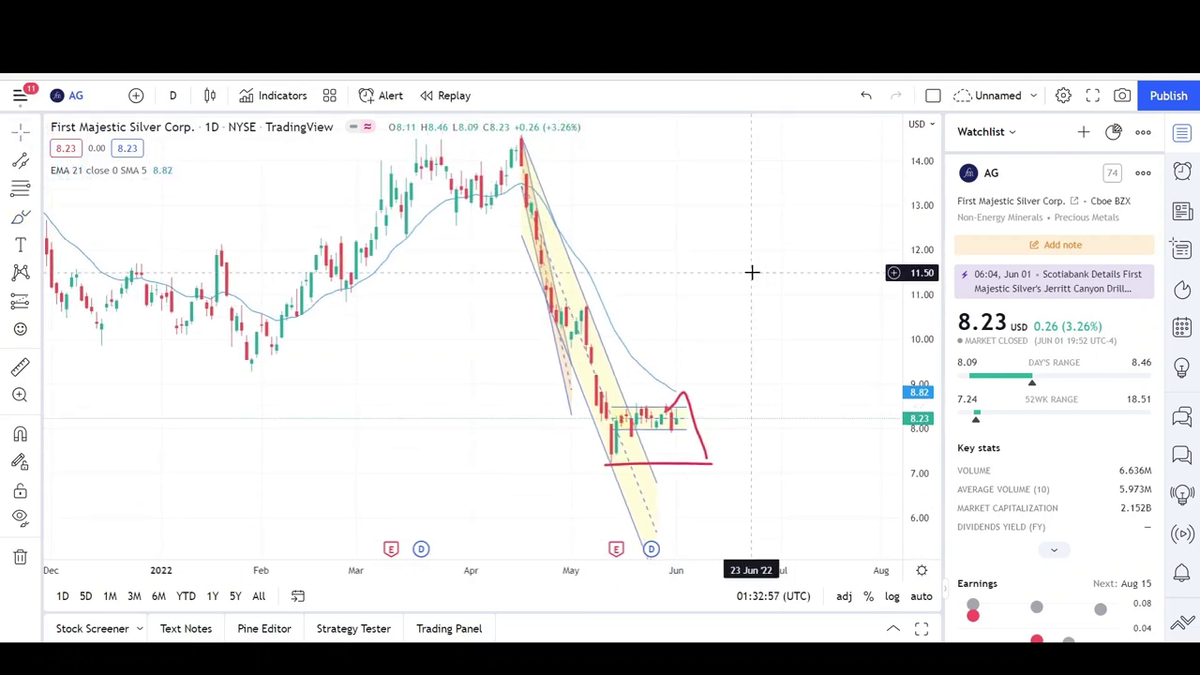
# Step: Draw an arrow along the first leg down from about 14.54 to 9.82, and move it to start at the 5 May high near 10.76
pyautogui.scroll(2, 759, 271)
pyautogui.scroll(1, 725, 311)
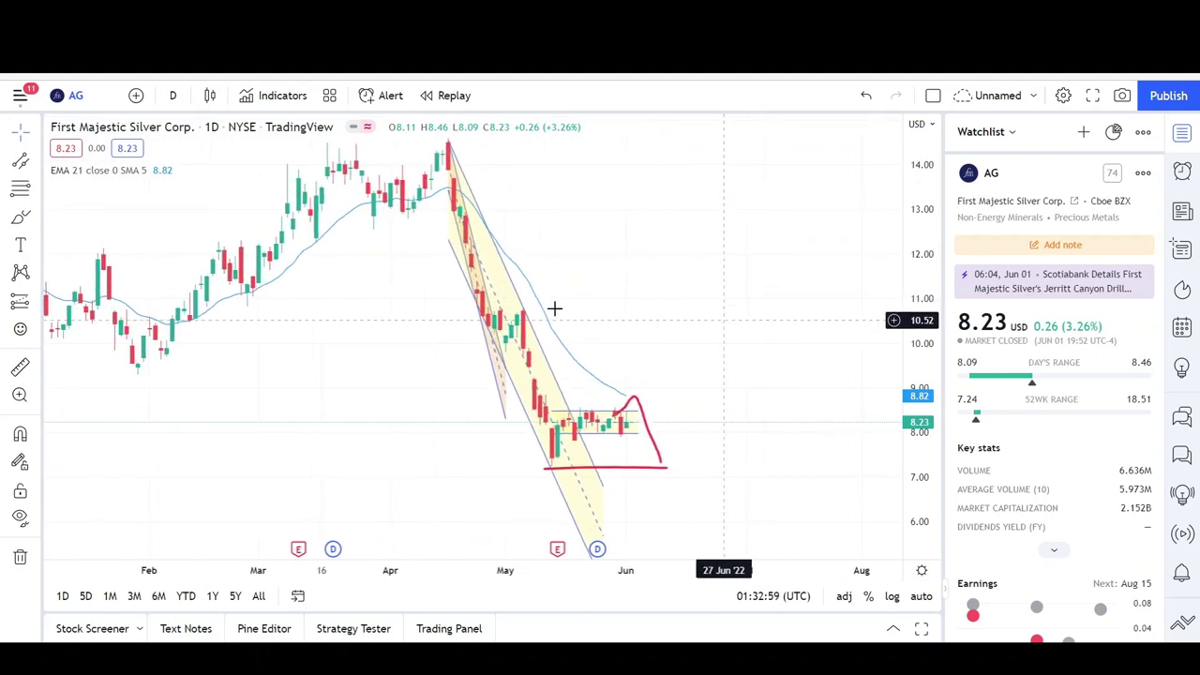
pyautogui.click(36, 164)
pyautogui.click(89, 193)
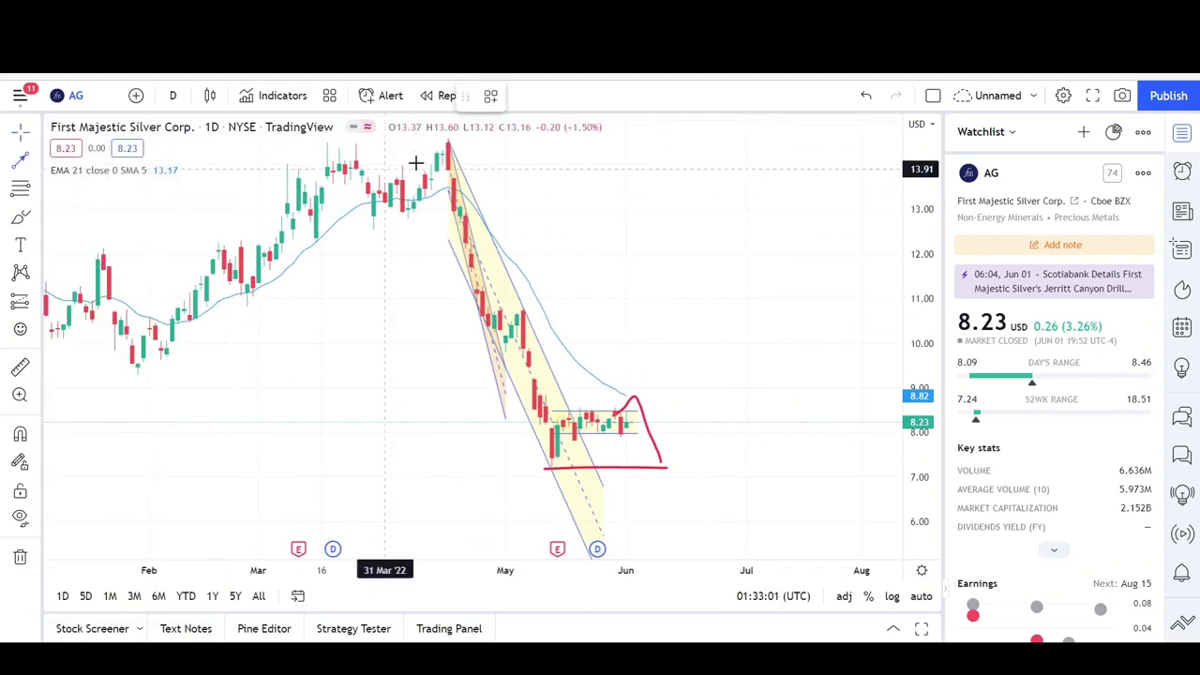
pyautogui.click(443, 142)
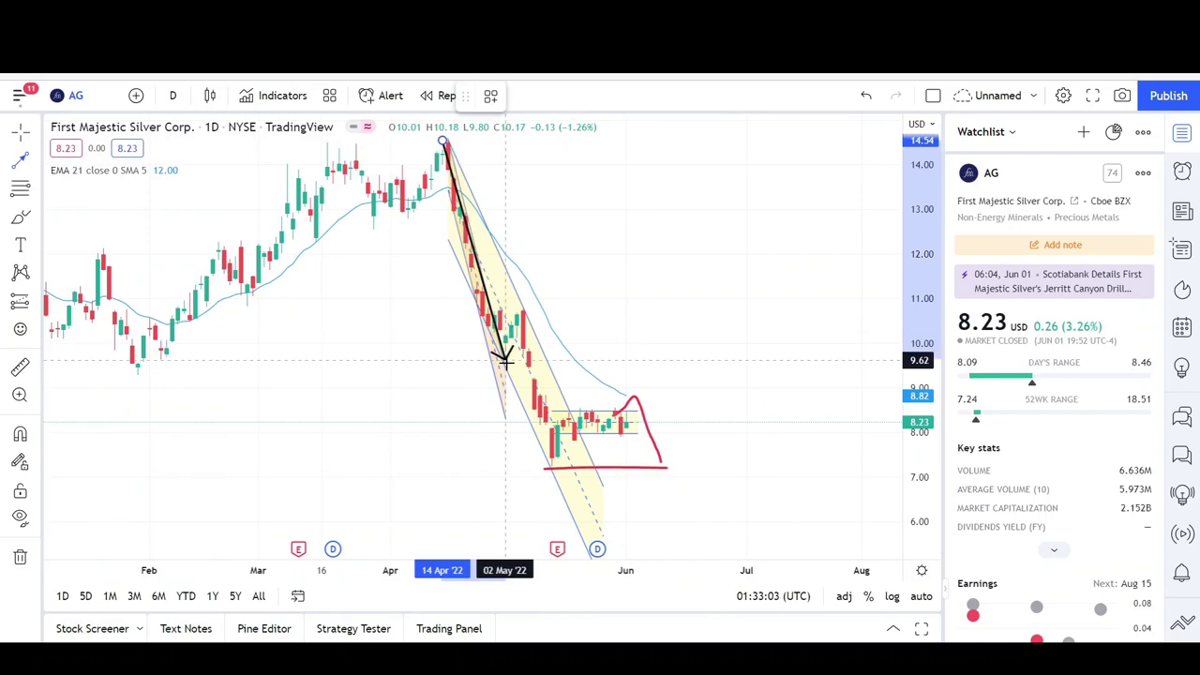
pyautogui.click(504, 349)
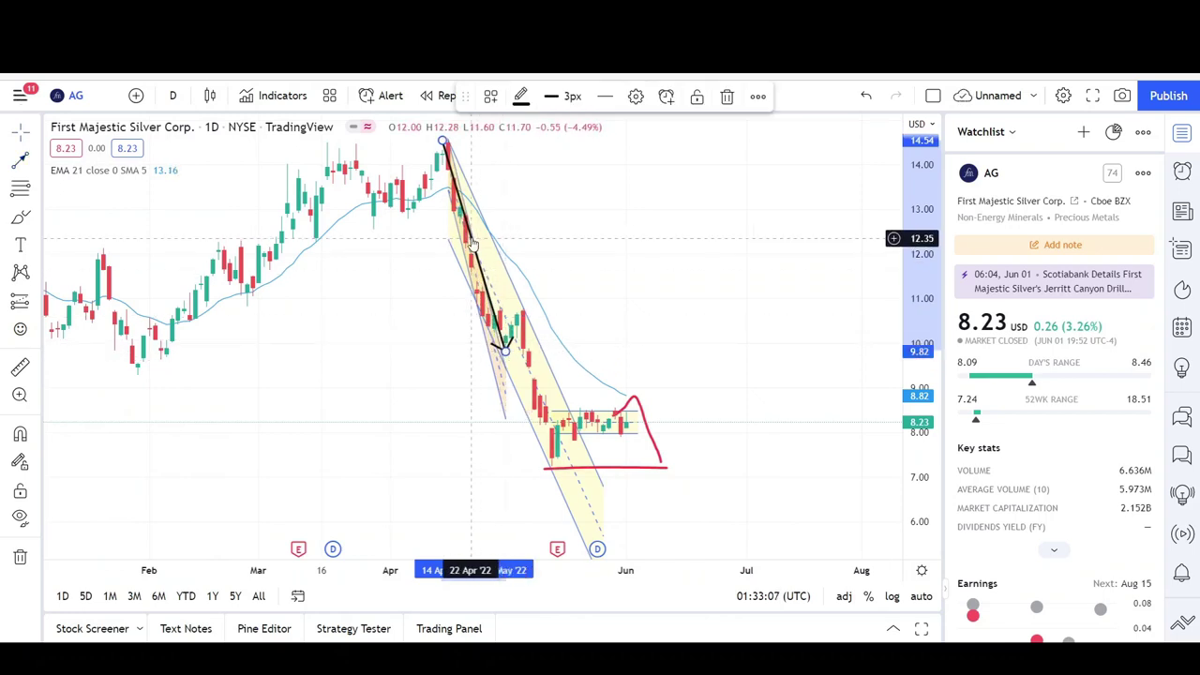
pyautogui.moveTo(472, 240); pyautogui.dragTo(553, 408)
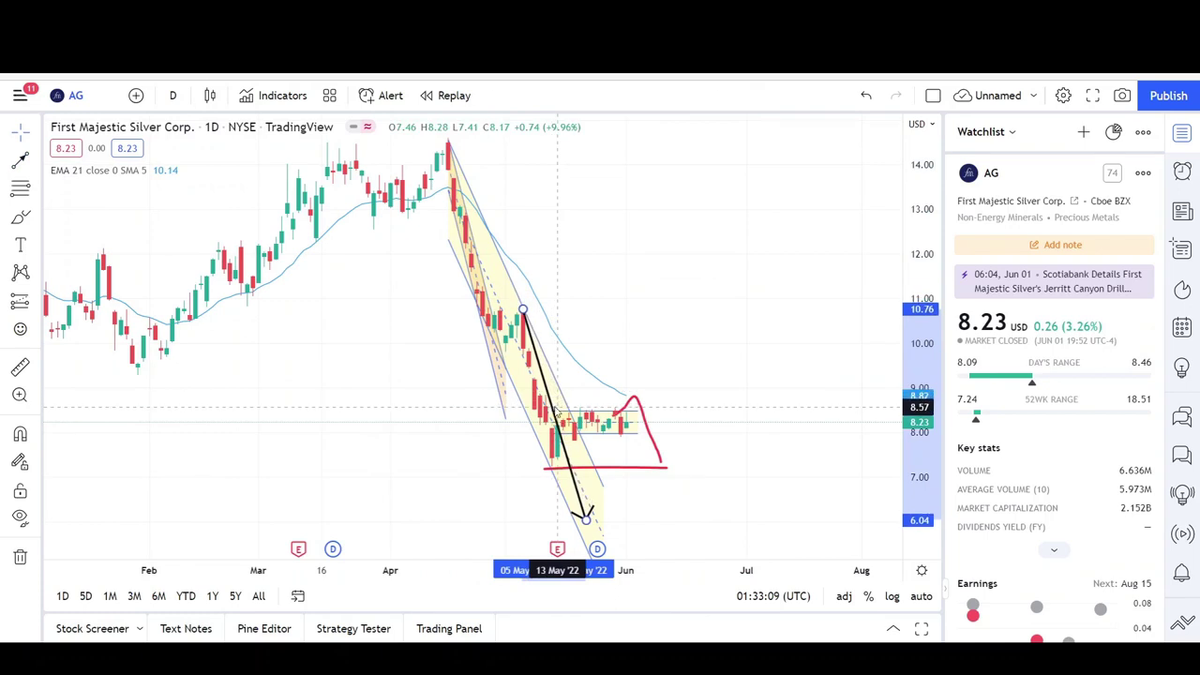
pyautogui.click(727, 493)
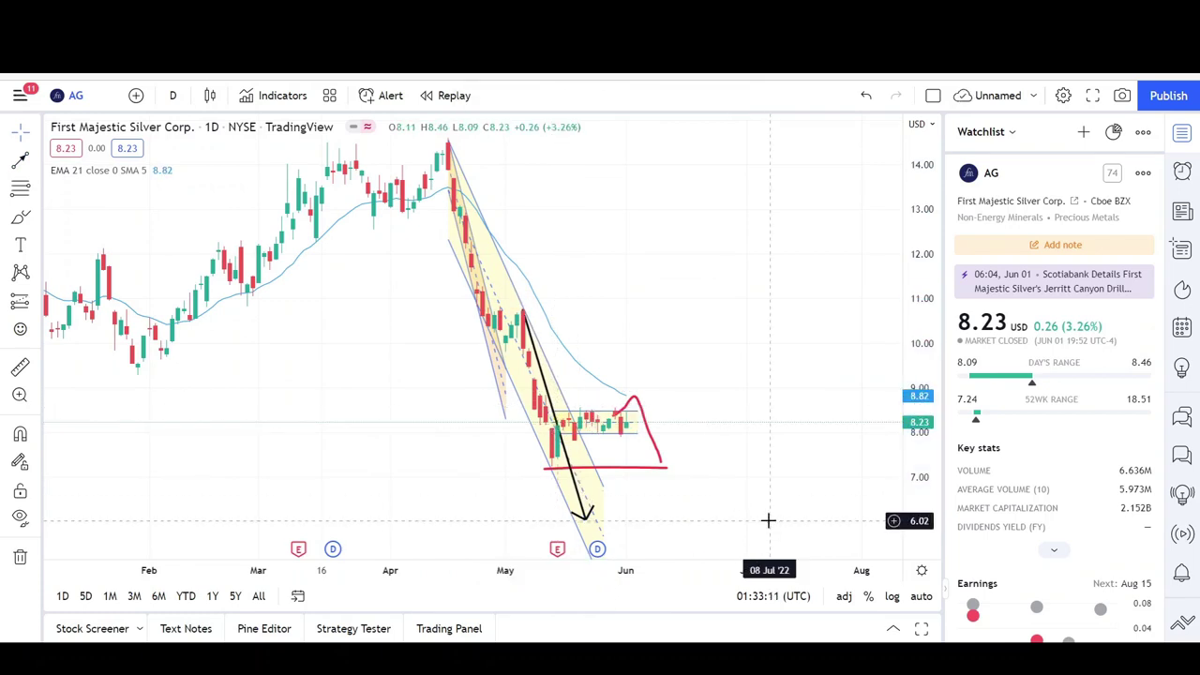
# Step: Place a horizontal line at the tip of the moved arrow, at about 6.05
pyautogui.click(36, 167)
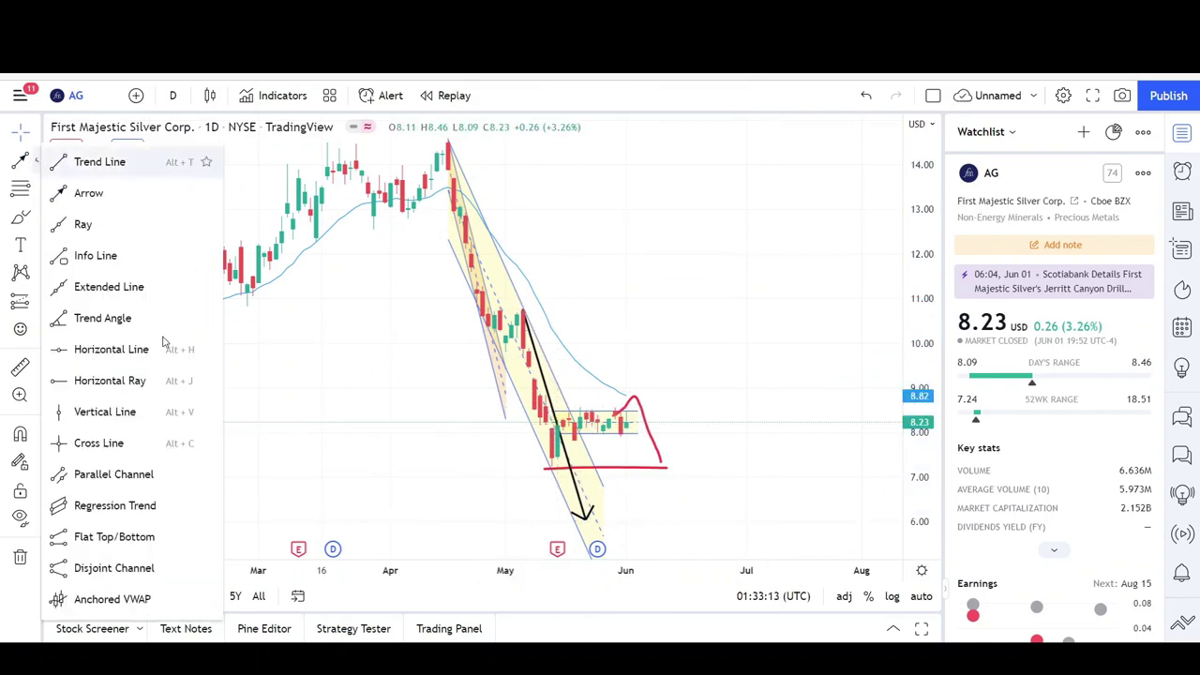
pyautogui.click(107, 348)
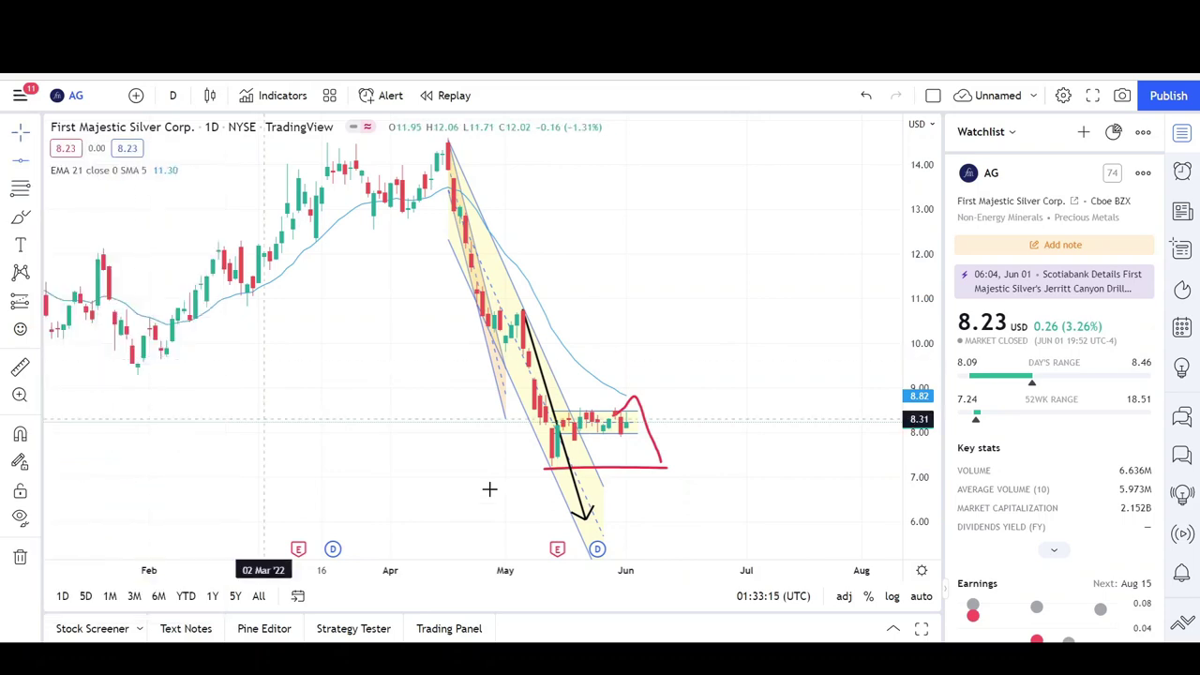
pyautogui.click(712, 519)
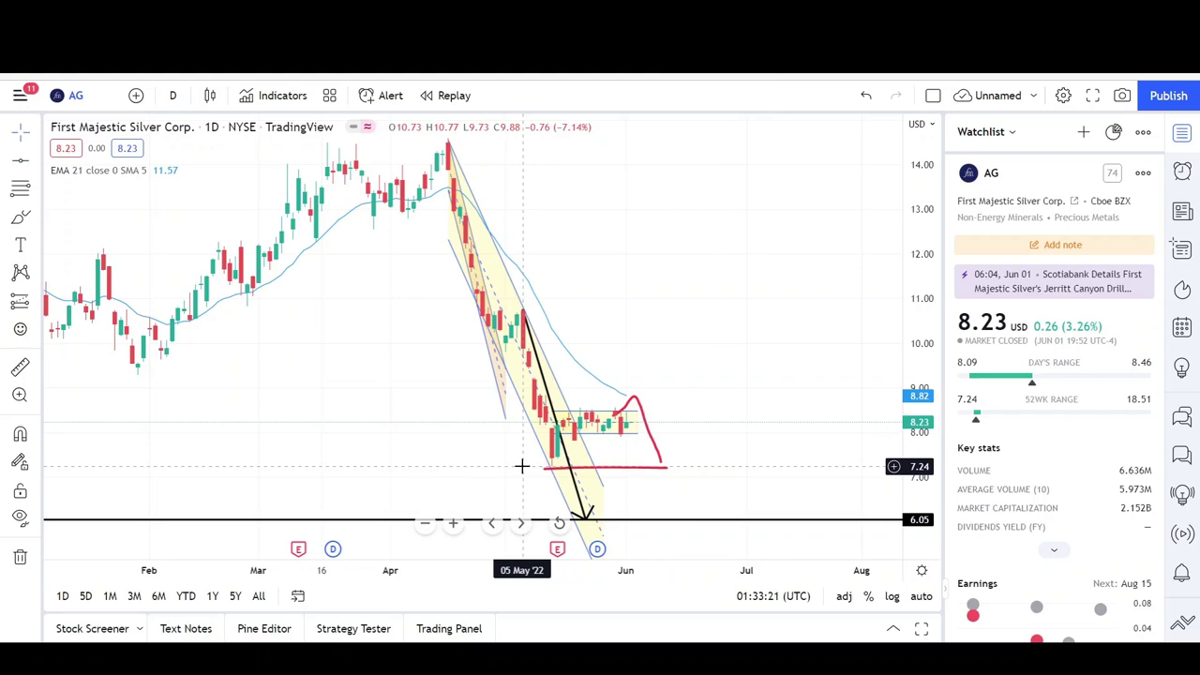
# Step: Compare the earlier price history and the current consolidation with the projected target line at 6.05
pyautogui.scroll(-2, 717, 400)
pyautogui.scroll(-4, 717, 400)
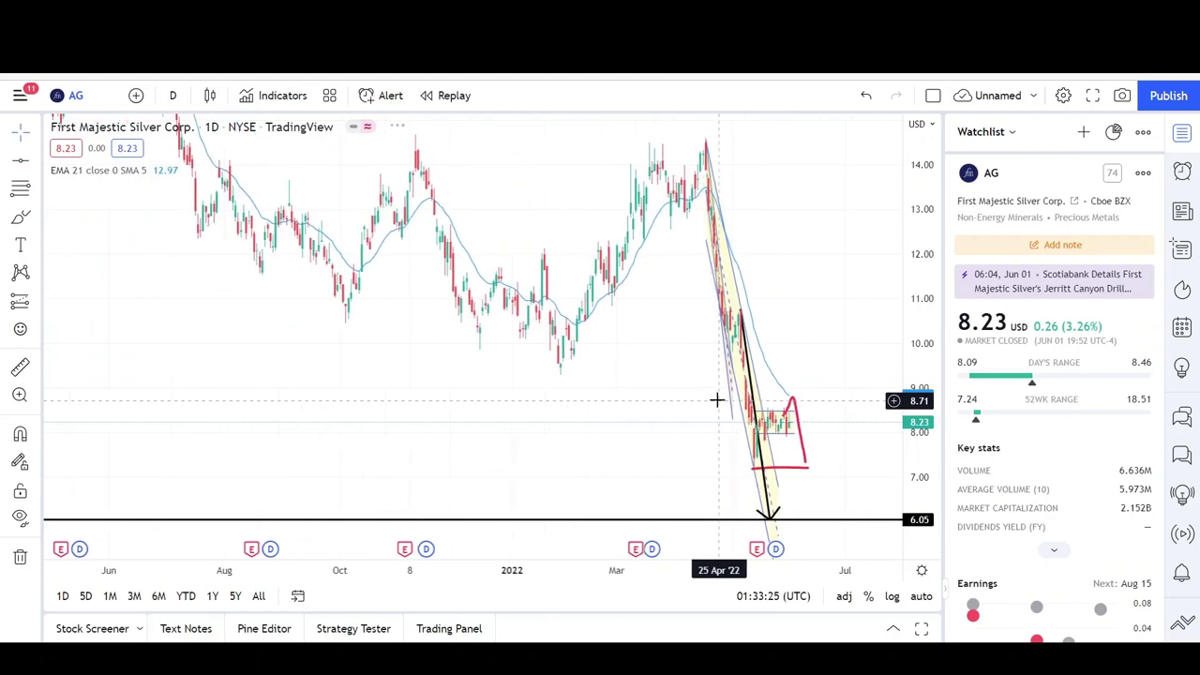
pyautogui.moveTo(407, 365); pyautogui.dragTo(712, 482)
pyautogui.moveTo(589, 427)
pyautogui.mouseDown()
pyautogui.moveTo(357, 351)
pyautogui.moveTo(571, 421)
pyautogui.moveTo(333, 325)
pyautogui.mouseUp()
pyautogui.scroll(6, 718, 357)
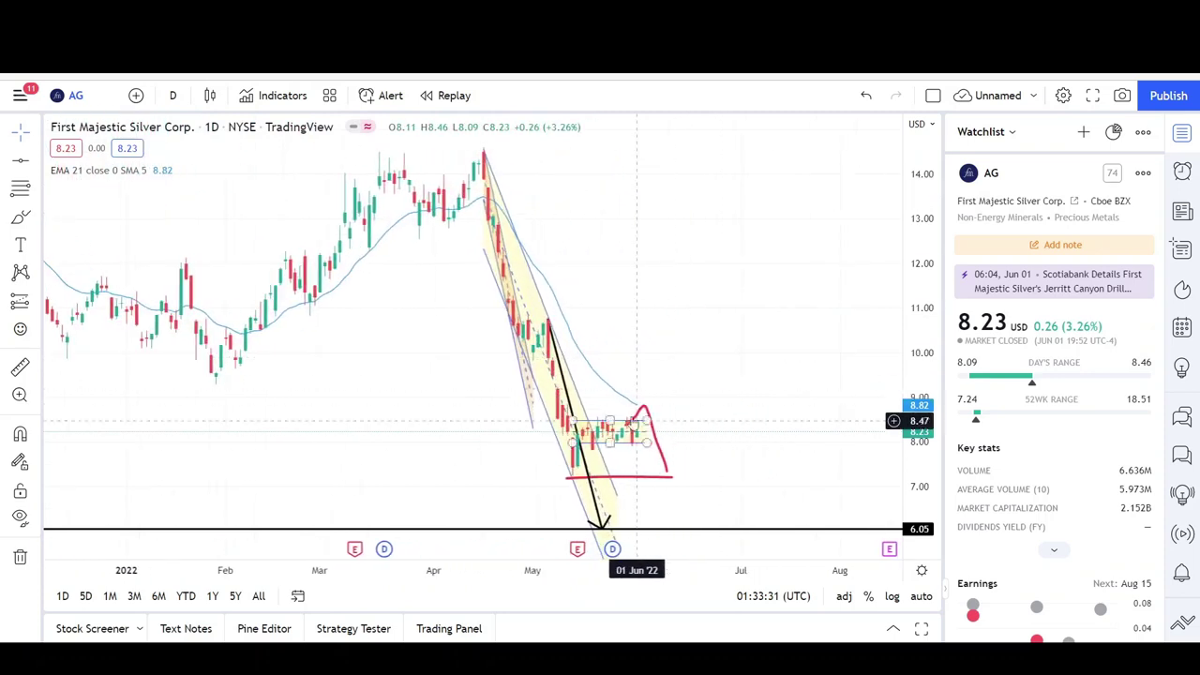
pyautogui.scroll(2, 699, 386)
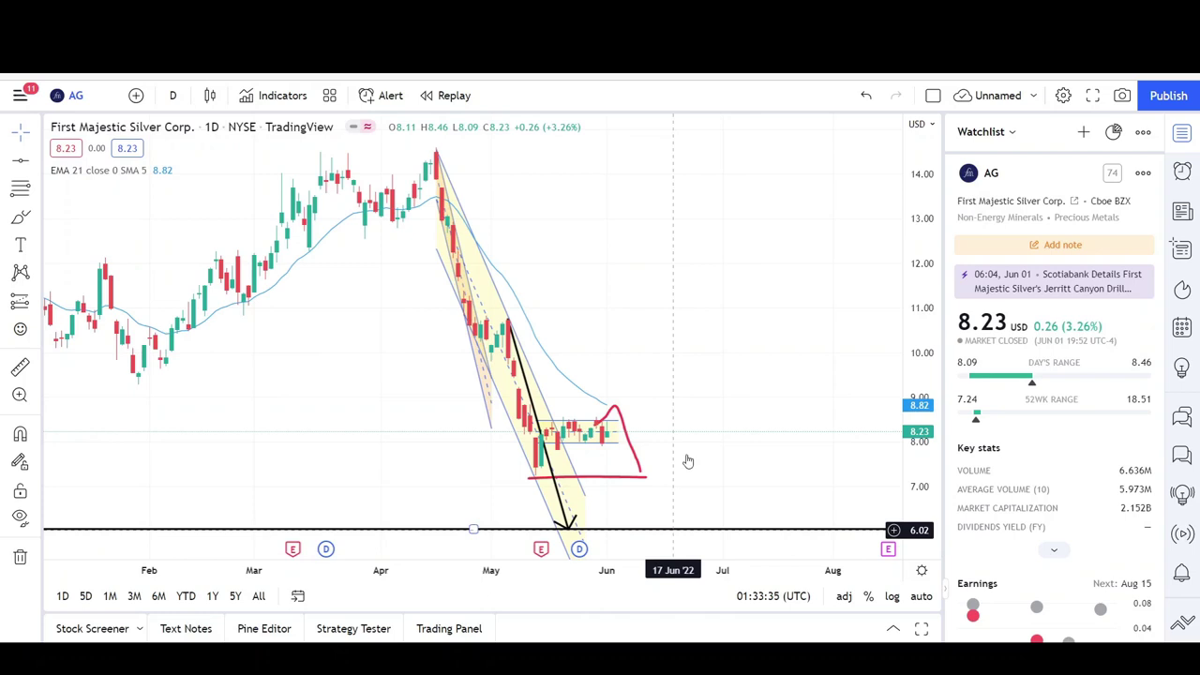
pyautogui.scroll(2, 704, 407)
pyautogui.scroll(1, 726, 385)
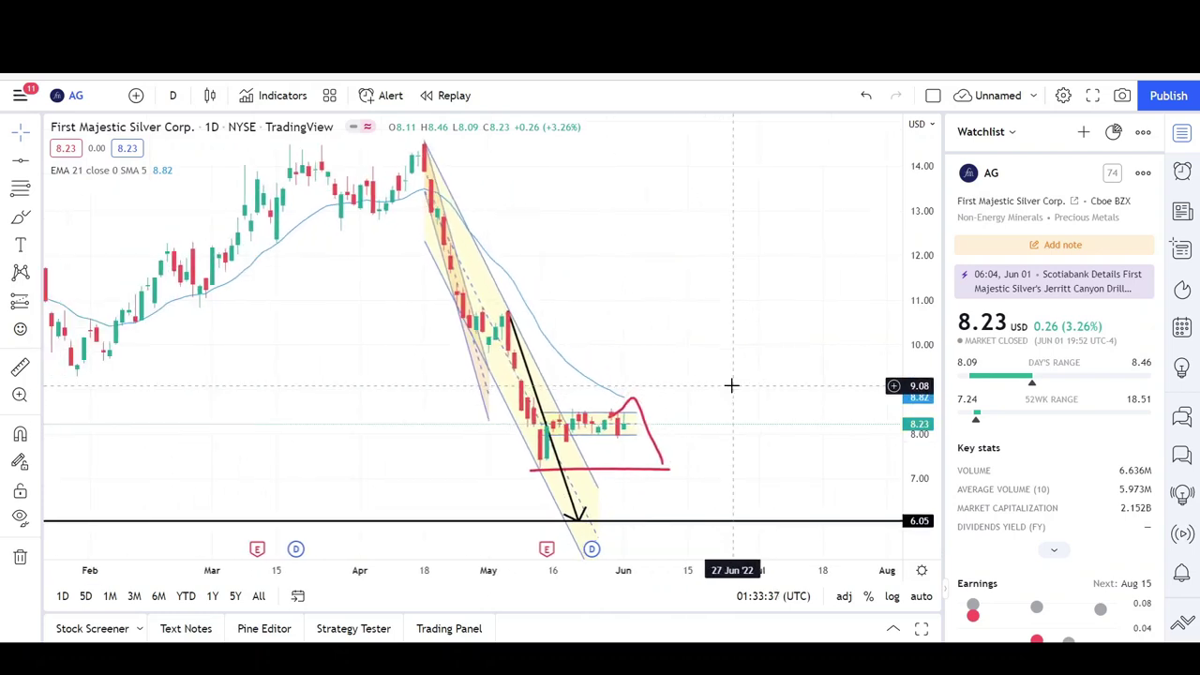
pyautogui.moveTo(918, 409); pyautogui.dragTo(926, 302)
pyautogui.moveTo(846, 380); pyautogui.dragTo(928, 410)
pyautogui.moveTo(761, 365); pyautogui.dragTo(764, 368)
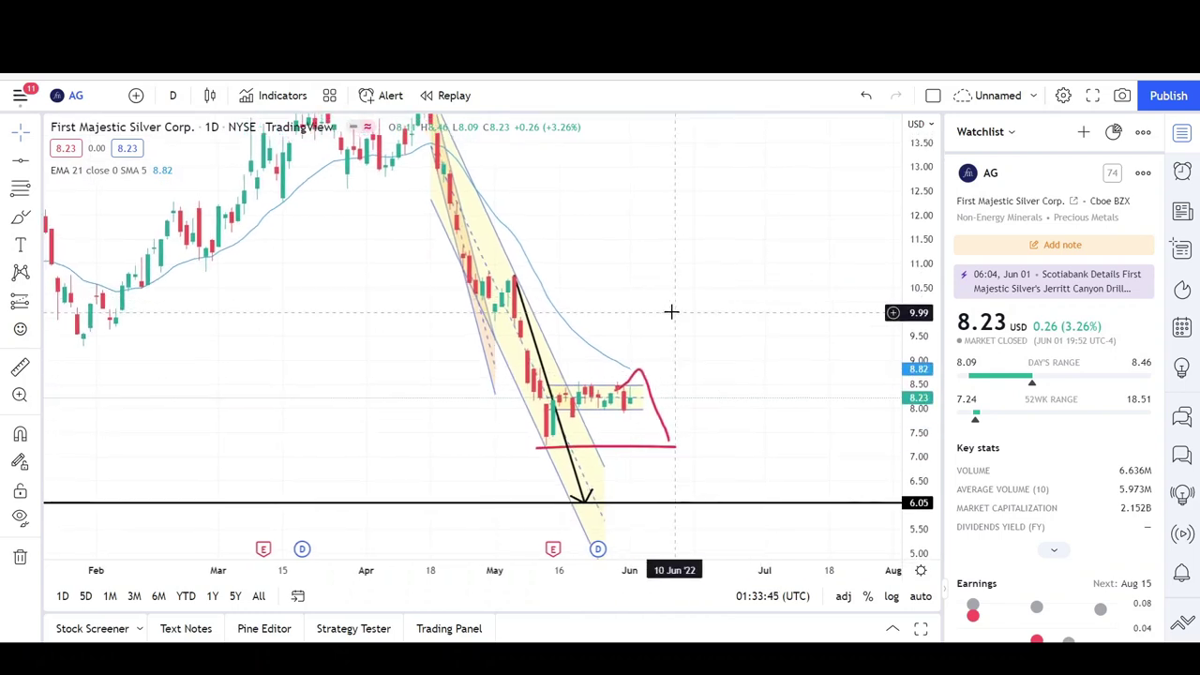
pyautogui.moveTo(748, 300); pyautogui.dragTo(787, 311)
pyautogui.scroll(3, 721, 306)
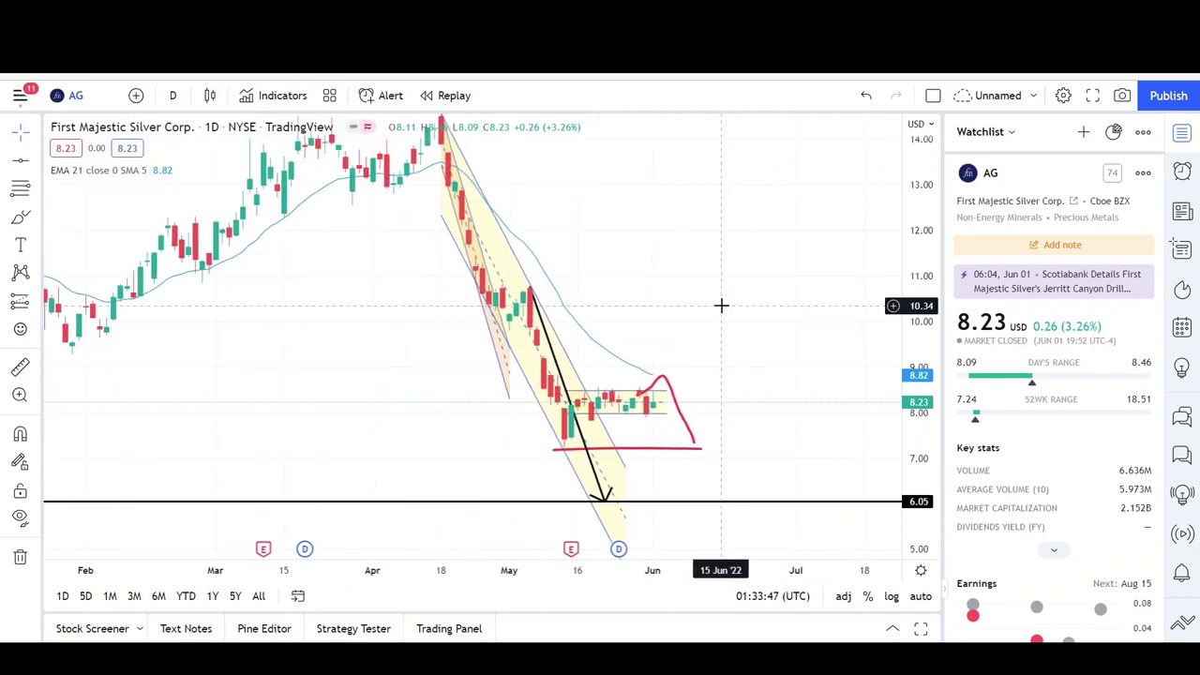
pyautogui.scroll(-2, 721, 305)
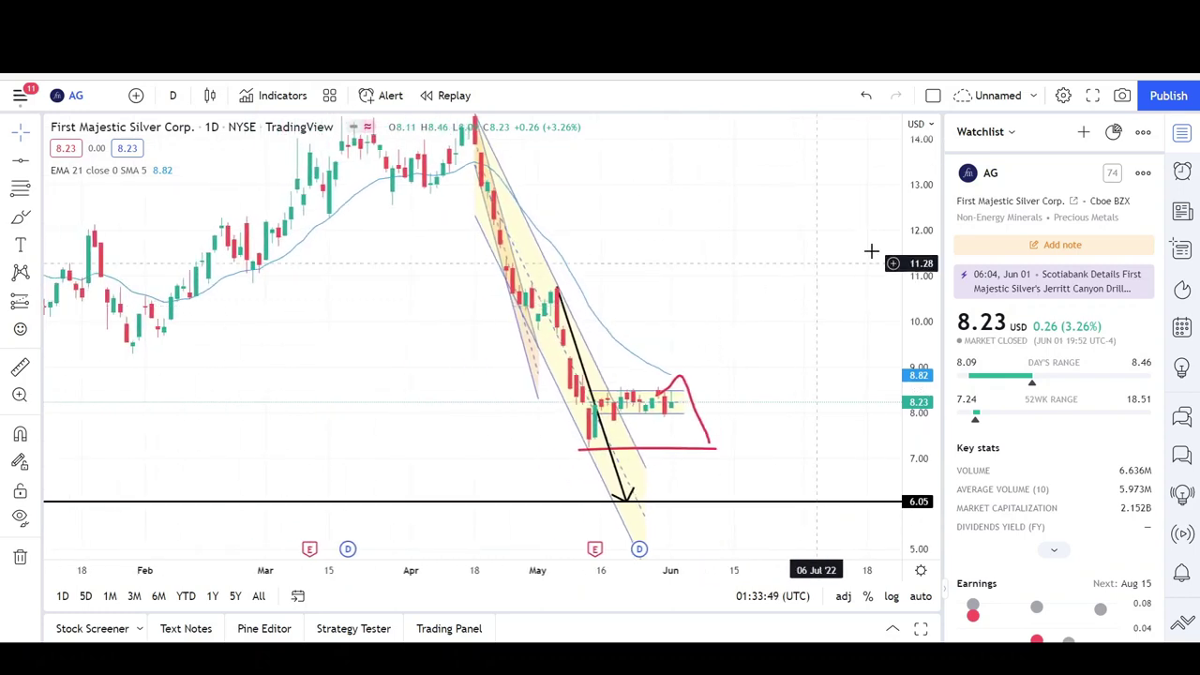
pyautogui.moveTo(927, 251); pyautogui.dragTo(927, 259)
pyautogui.moveTo(722, 267); pyautogui.dragTo(726, 268)
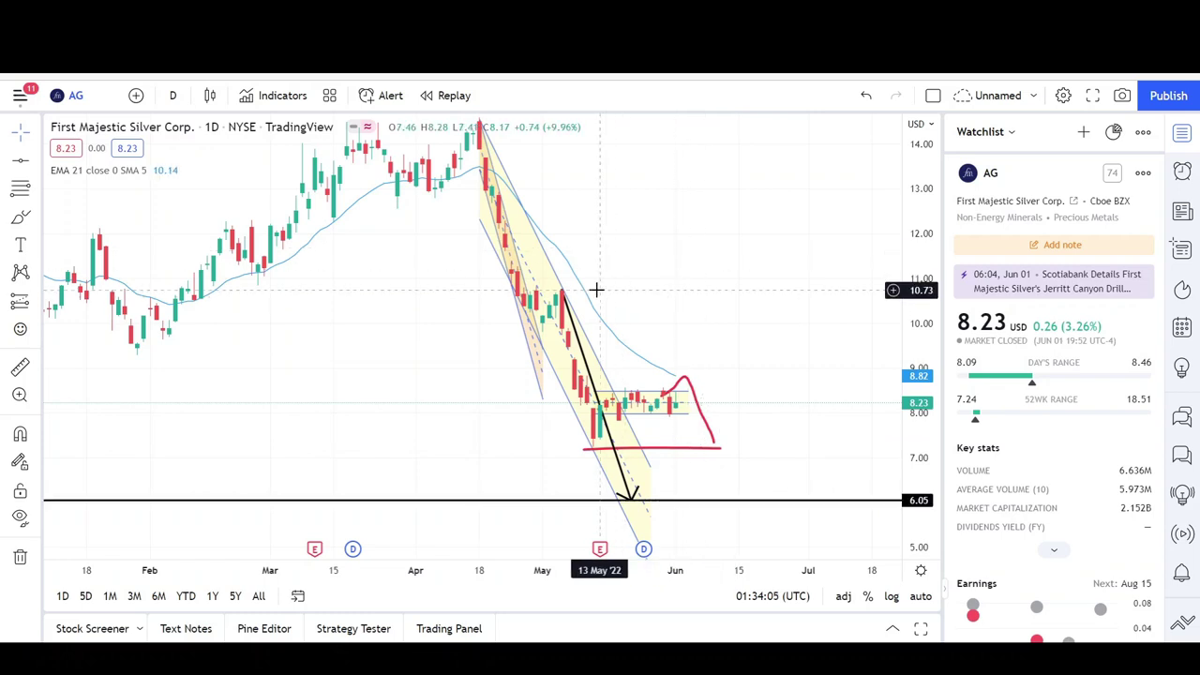
pyautogui.moveTo(907, 222); pyautogui.dragTo(907, 227)
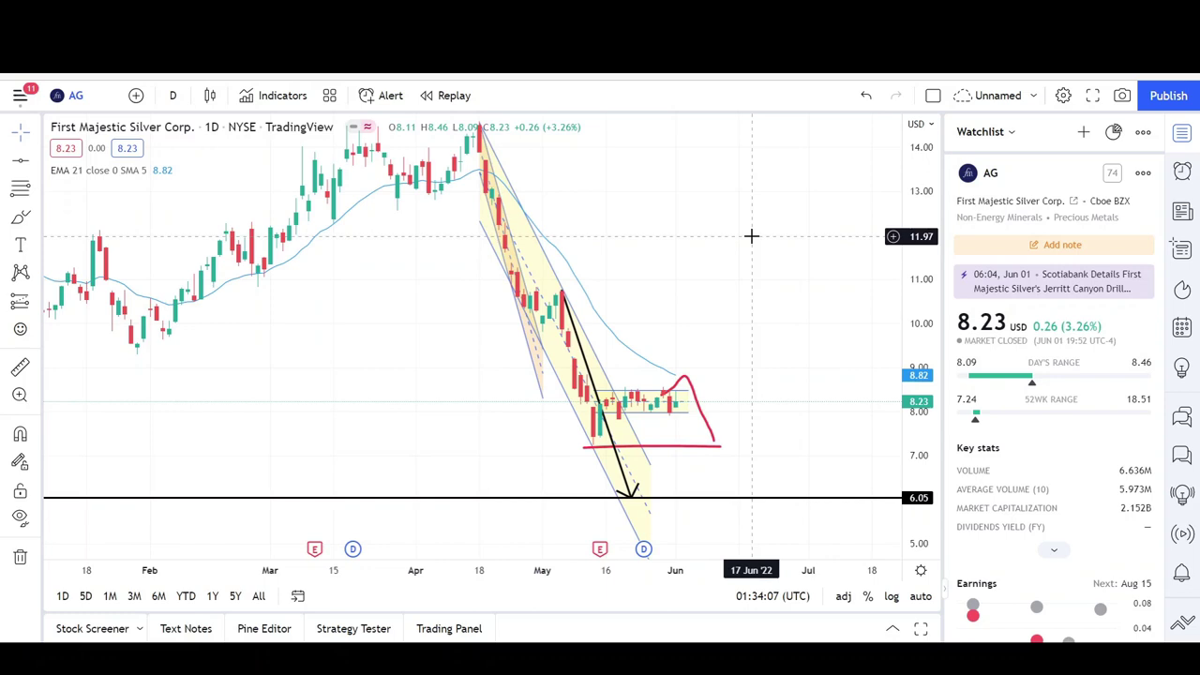
pyautogui.moveTo(756, 242); pyautogui.dragTo(759, 245)
pyautogui.scroll(3, 723, 268)
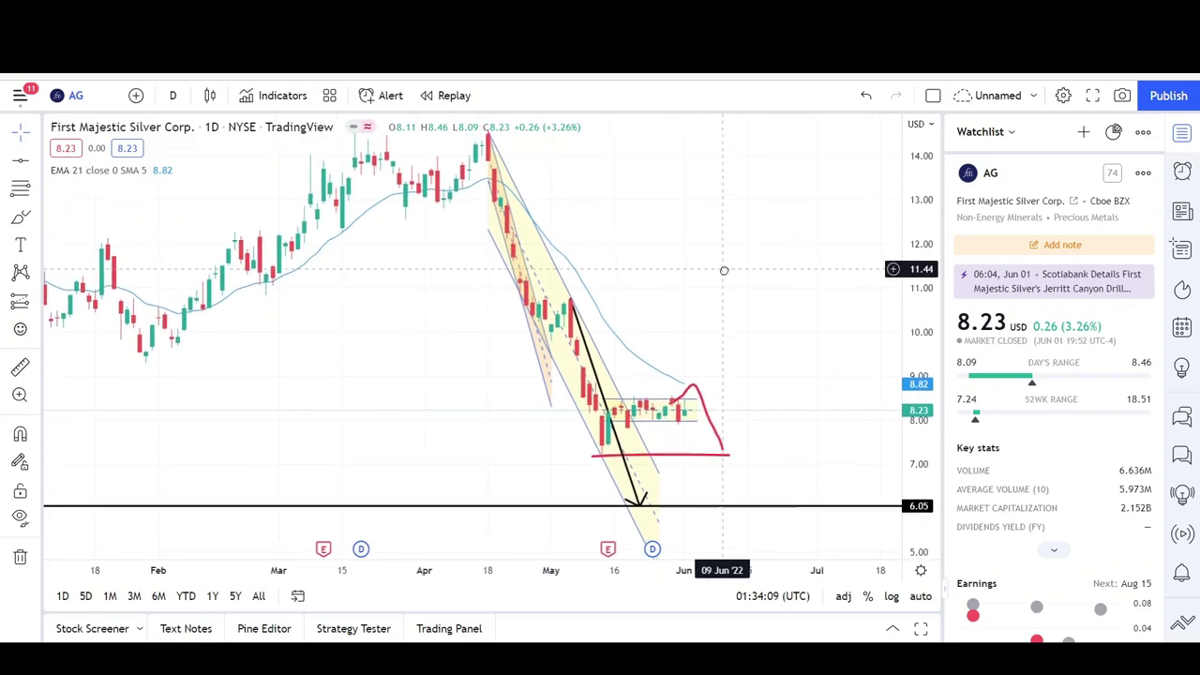
pyautogui.scroll(1, 726, 292)
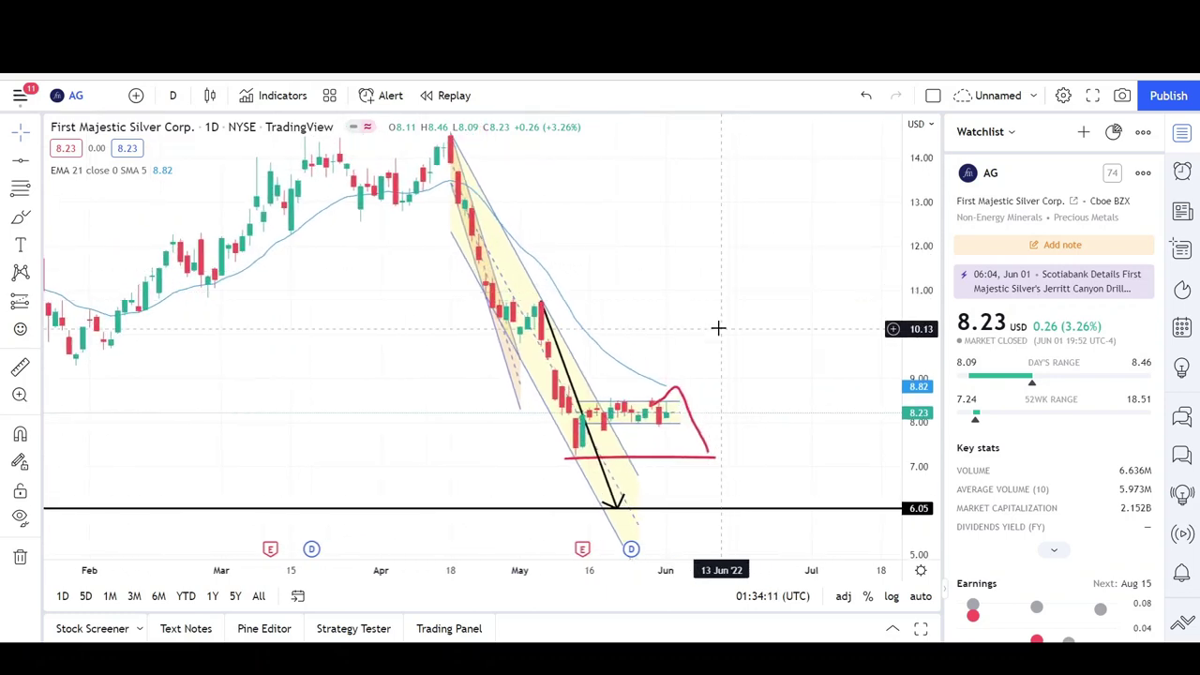
pyautogui.scroll(-3, 719, 328)
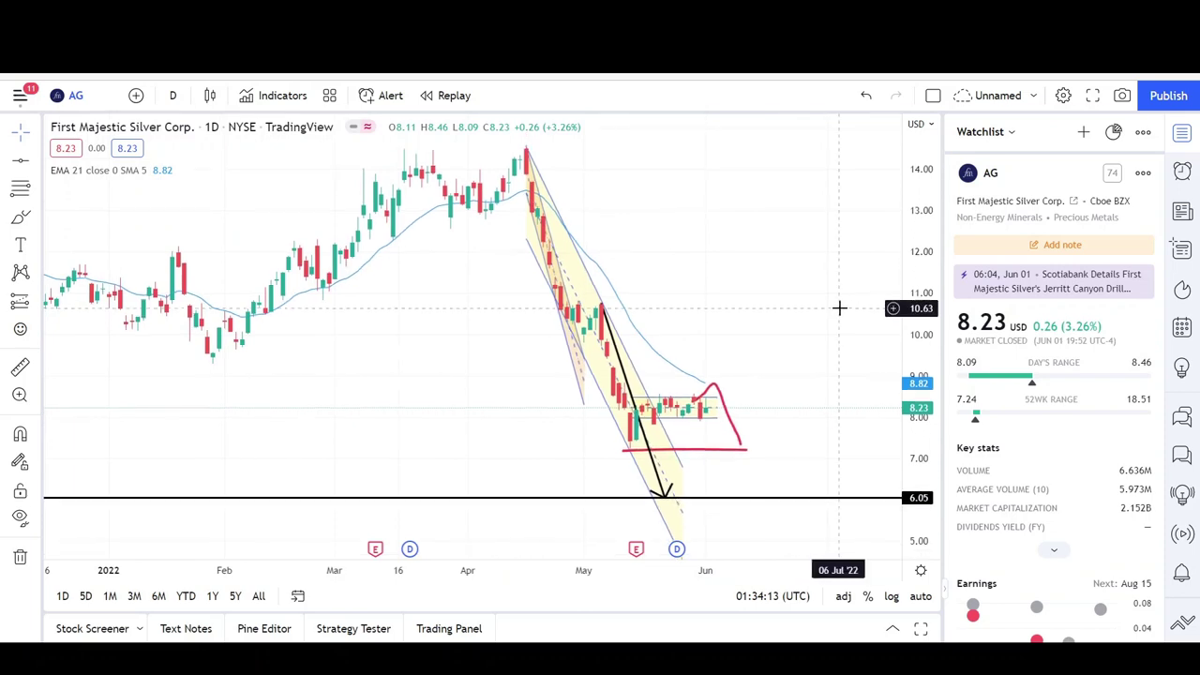
pyautogui.scroll(2, 807, 307)
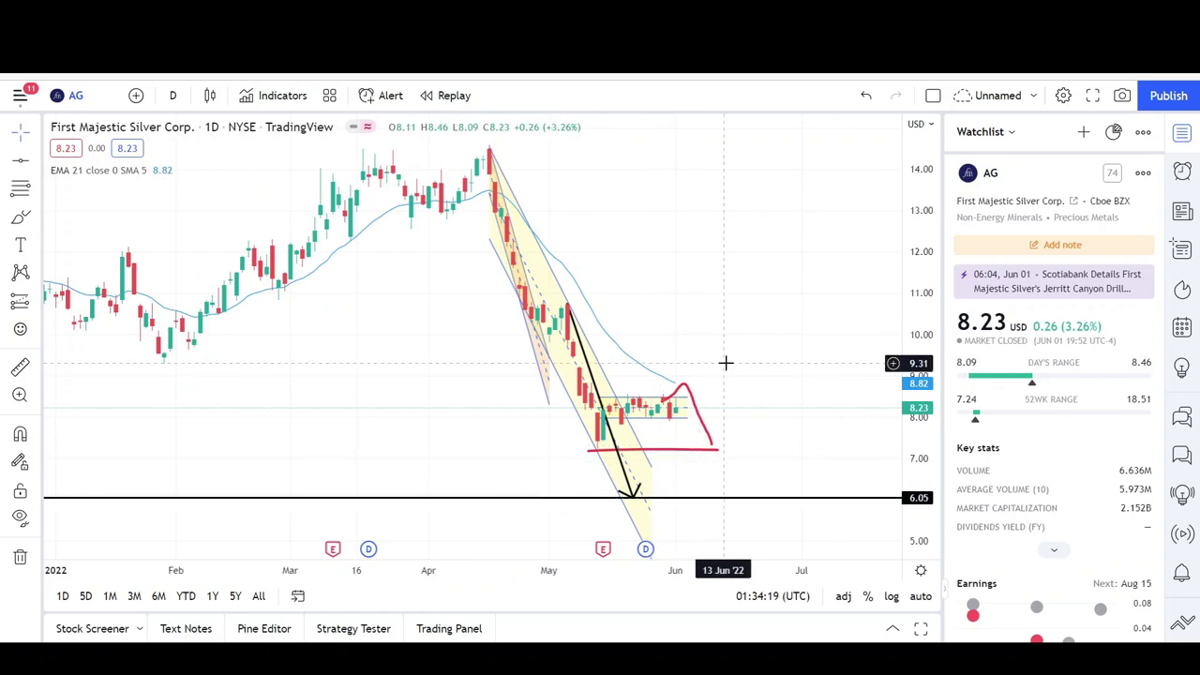
pyautogui.scroll(-5, 726, 362)
pyautogui.scroll(5, 766, 357)
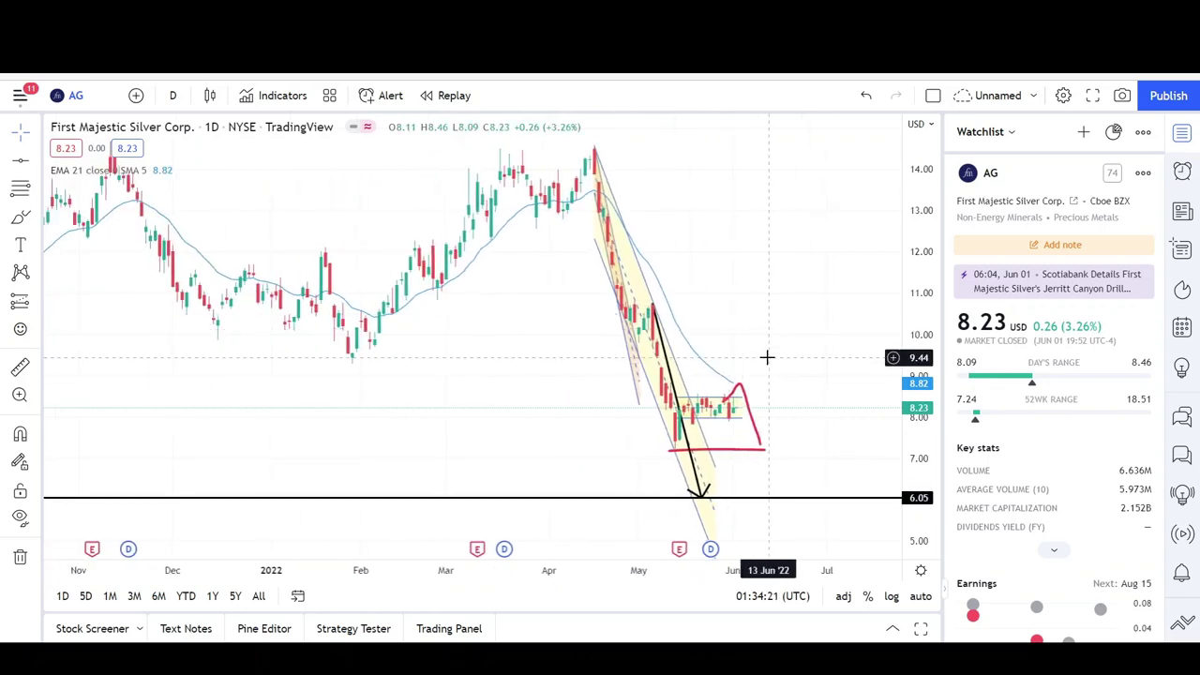
pyautogui.moveTo(767, 358); pyautogui.dragTo(652, 347)
pyautogui.scroll(-1, 652, 348)
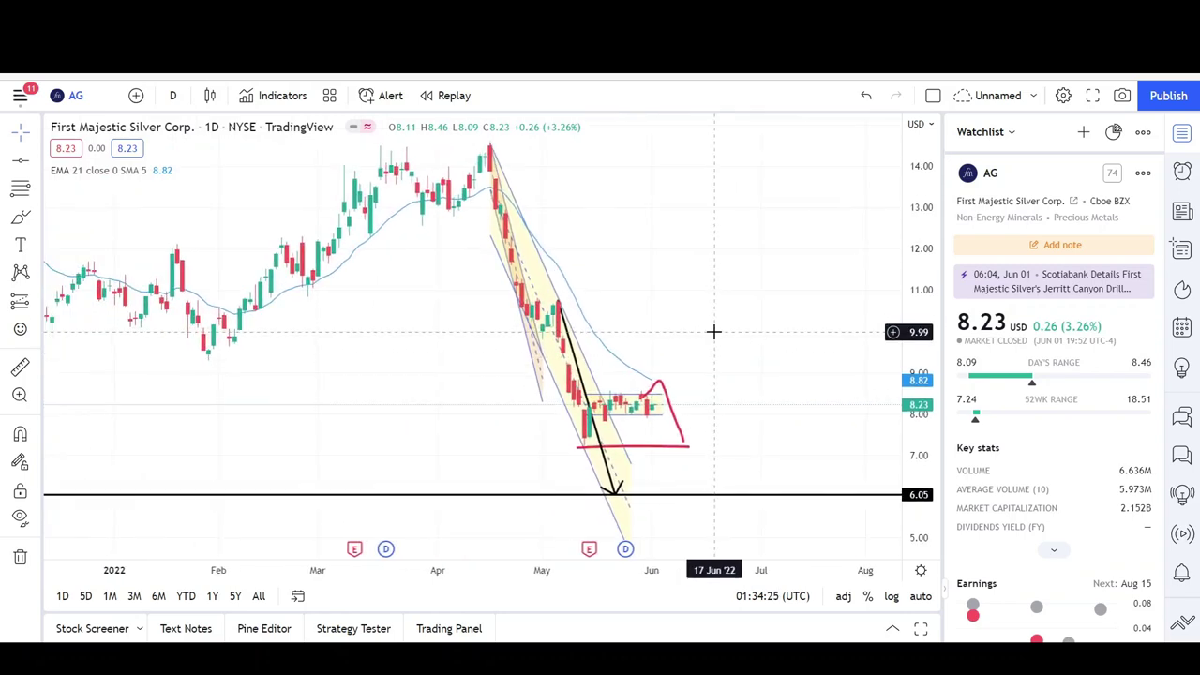
pyautogui.scroll(2, 700, 327)
pyautogui.scroll(-1, 699, 325)
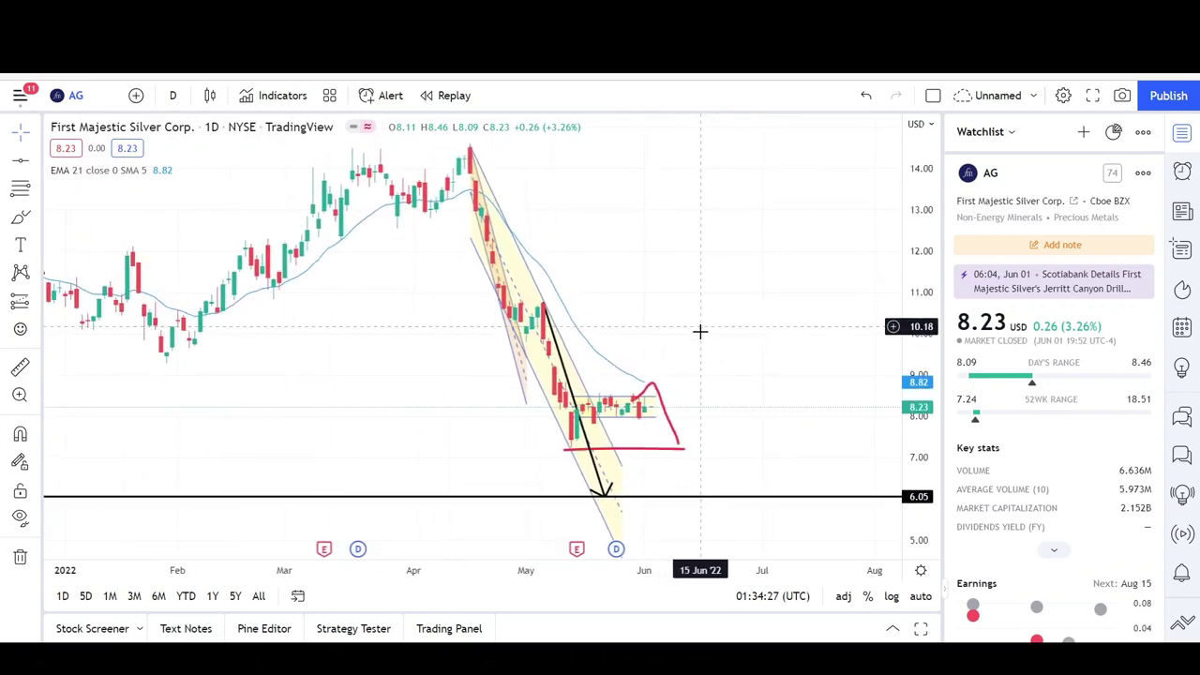
pyautogui.moveTo(917, 246); pyautogui.dragTo(788, 303)
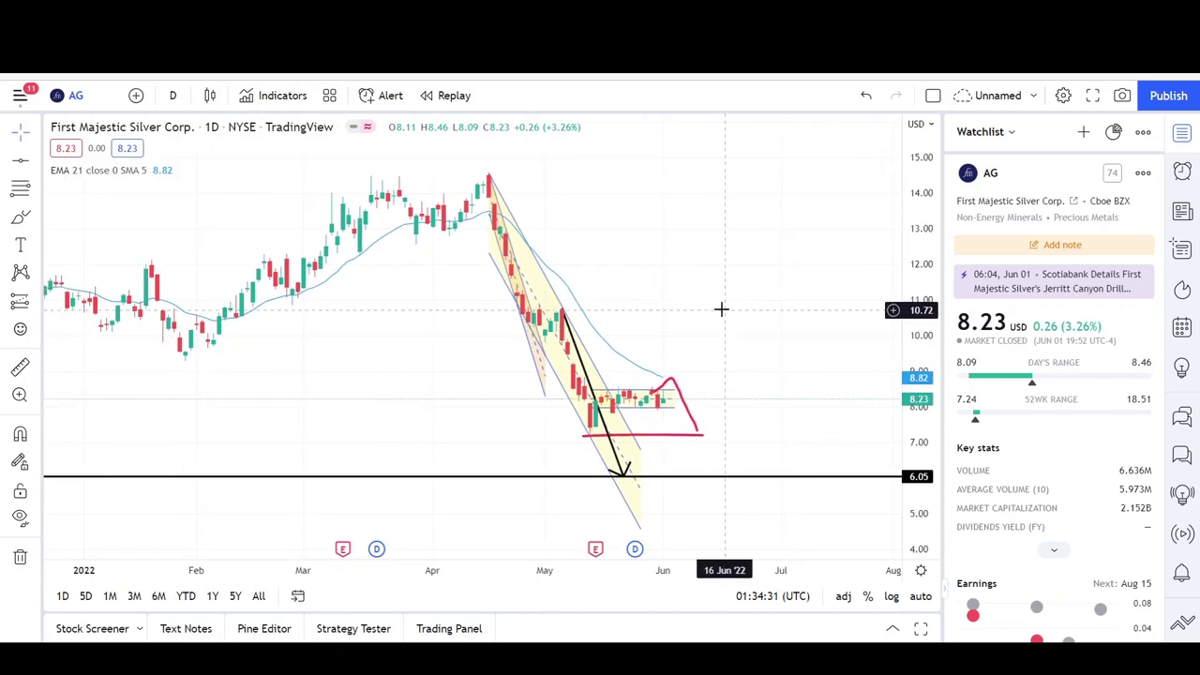
pyautogui.scroll(-3, 721, 309)
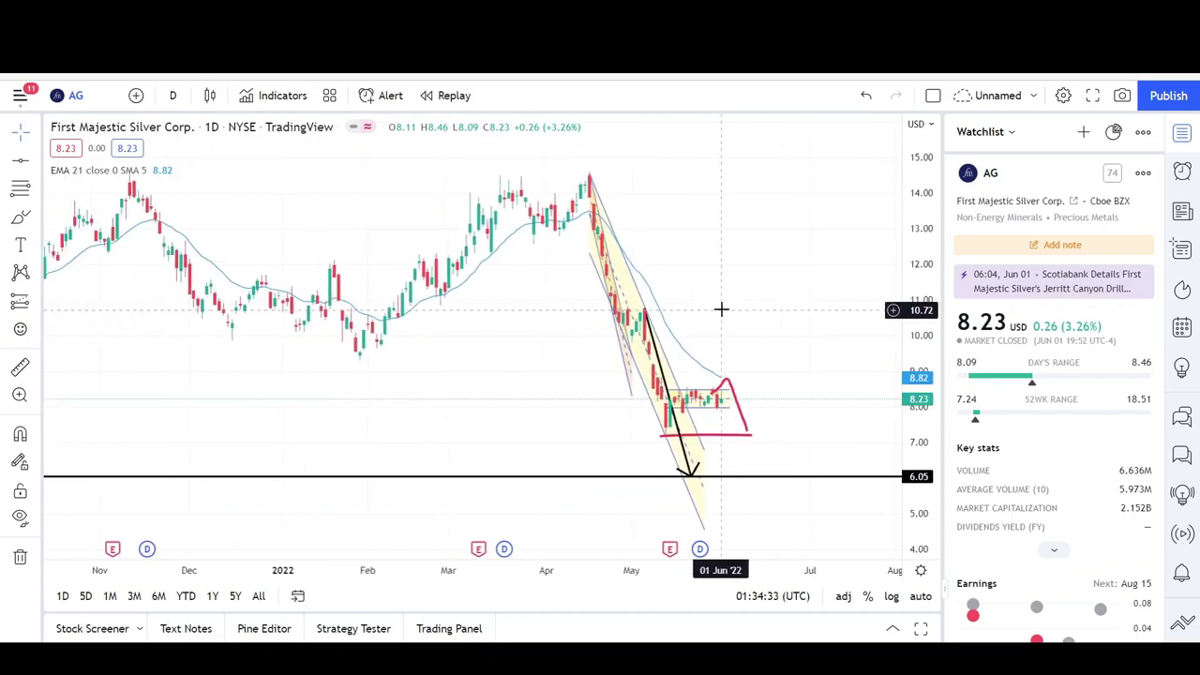
pyautogui.scroll(3, 722, 310)
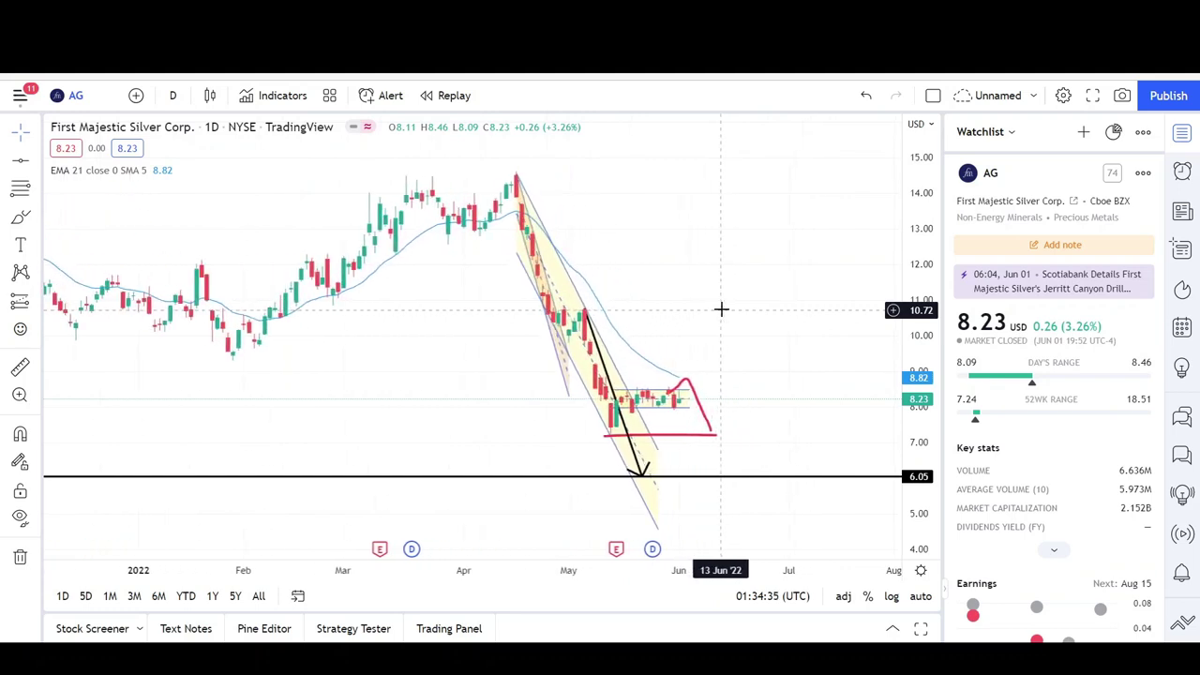
pyautogui.scroll(2, 721, 310)
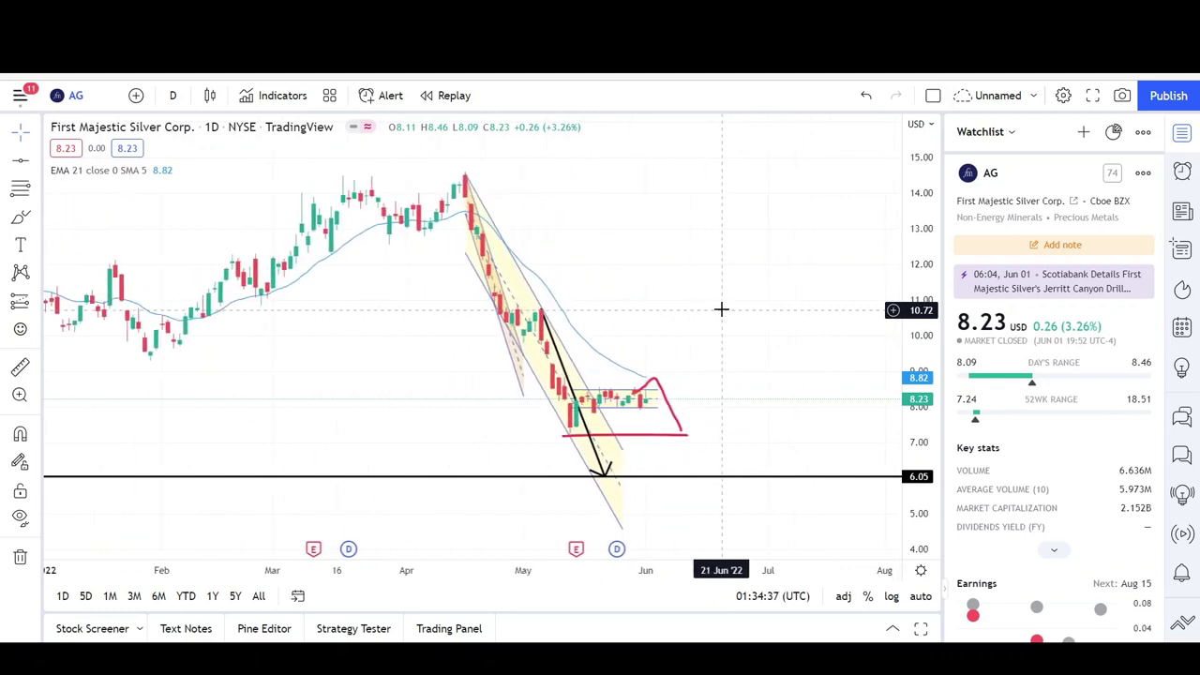
# Step: Switch to weekly candles and draw a parallel channel over the decline from about 20.66 (22 Feb '21) to 9.20 (6 Jun '22), lower edge from 16.06
pyautogui.moveTo(721, 310); pyautogui.dragTo(657, 307)
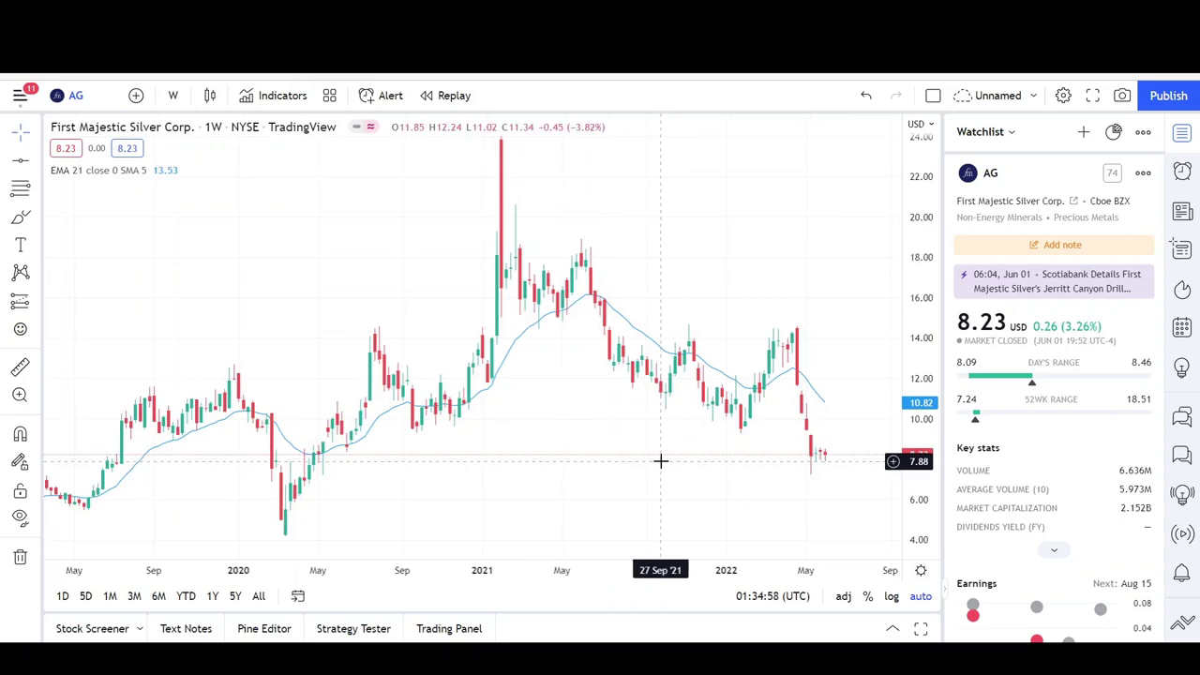
pyautogui.moveTo(613, 460); pyautogui.dragTo(518, 446)
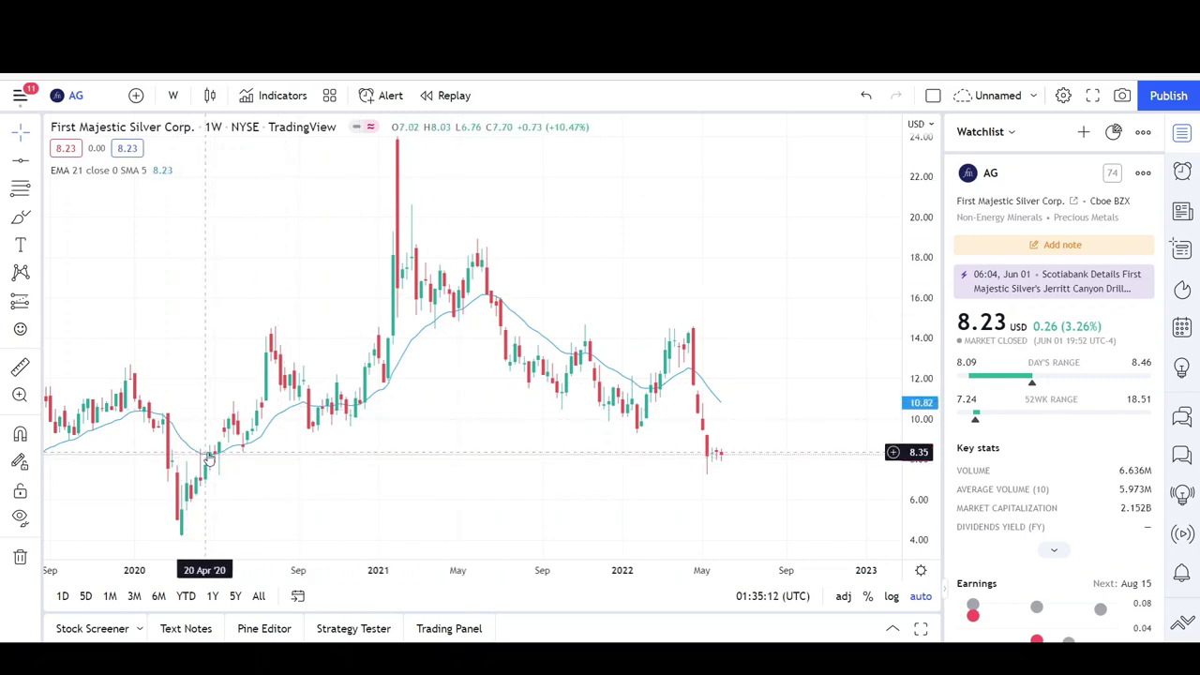
pyautogui.click(35, 162)
pyautogui.click(114, 475)
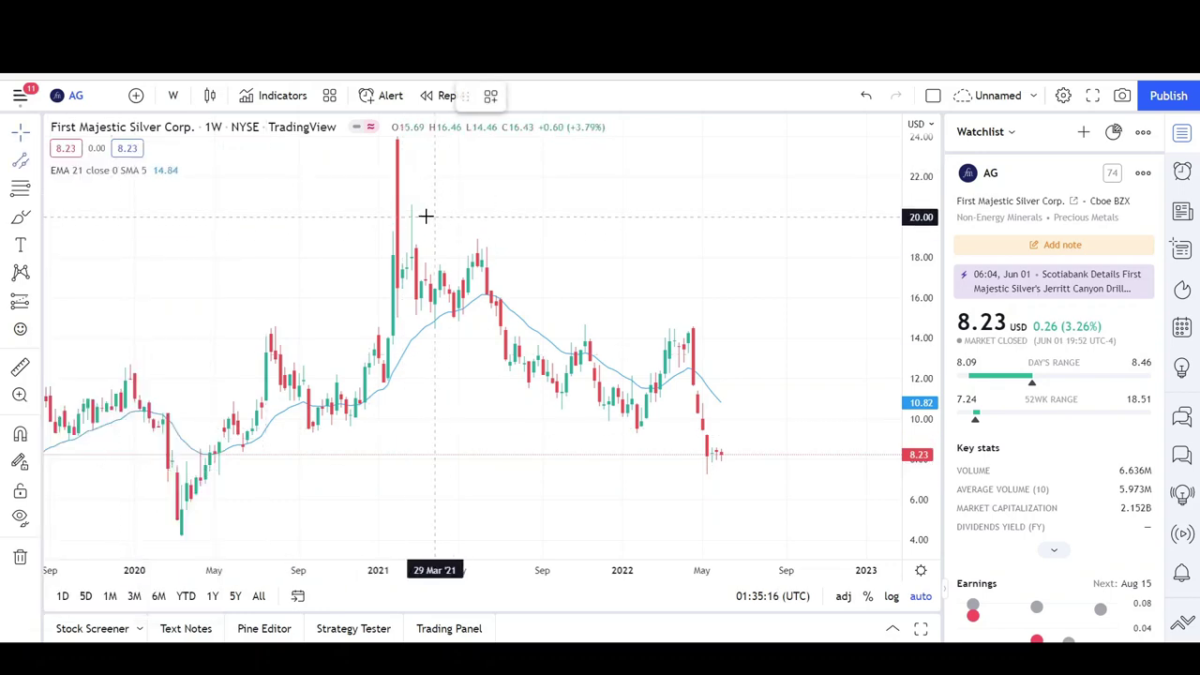
pyautogui.moveTo(577, 307); pyautogui.dragTo(725, 434)
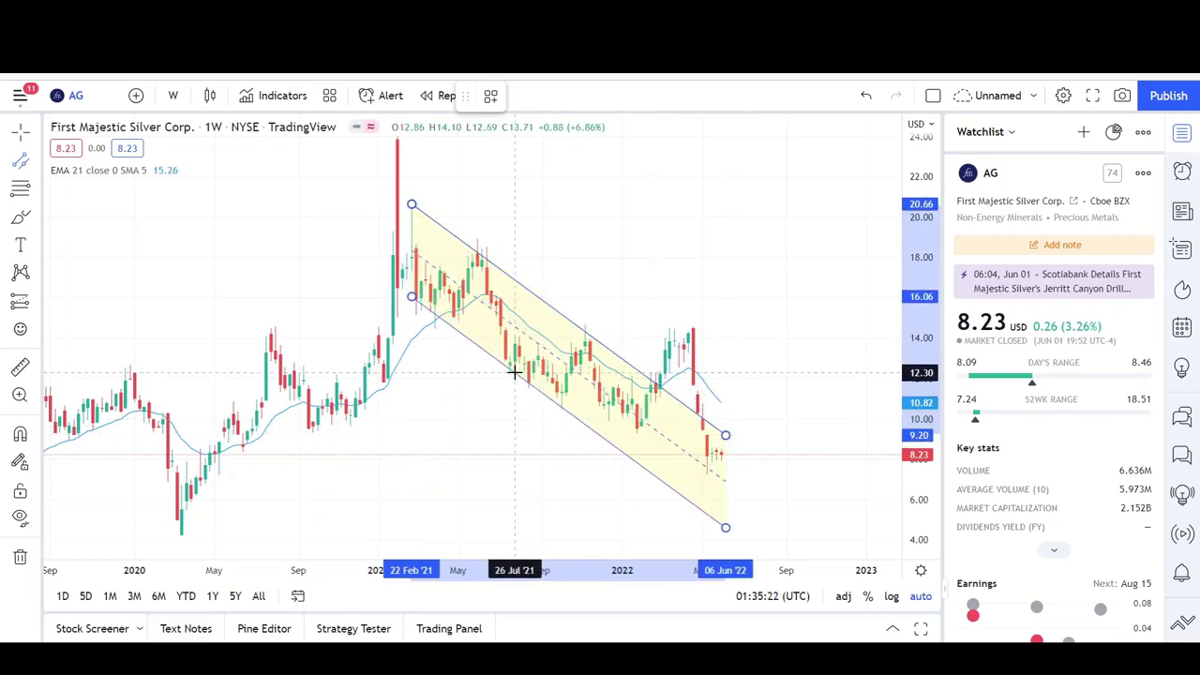
pyautogui.click(515, 373)
pyautogui.scroll(-6, 491, 434)
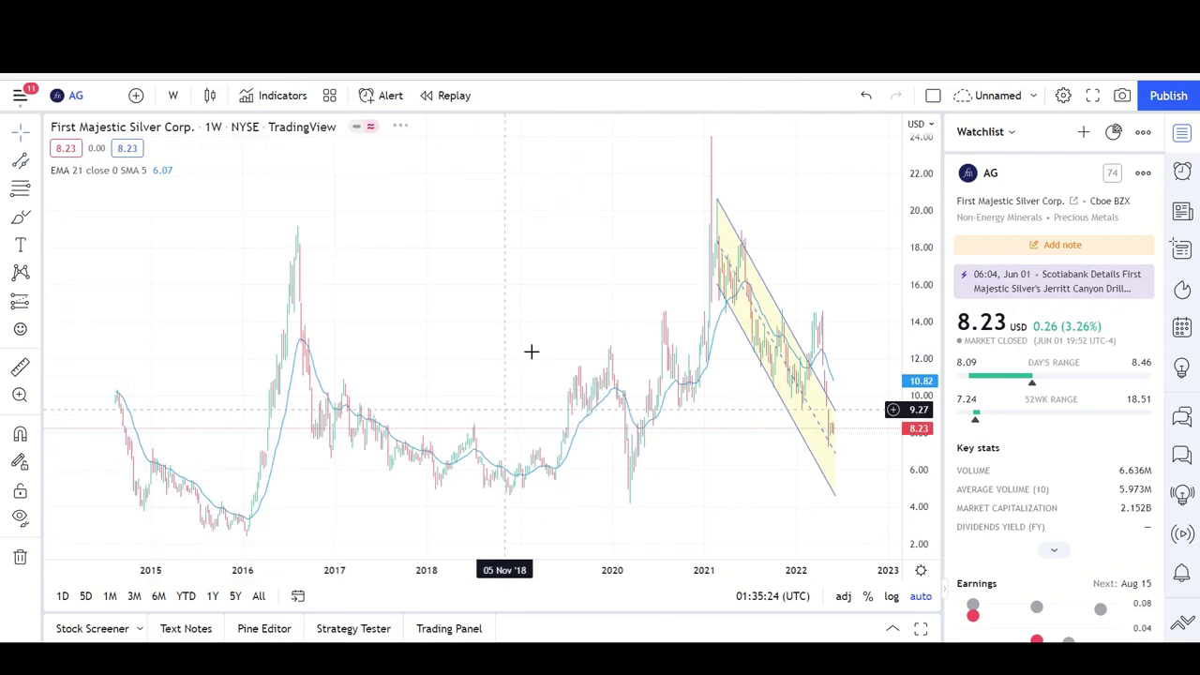
pyautogui.scroll(3, 502, 337)
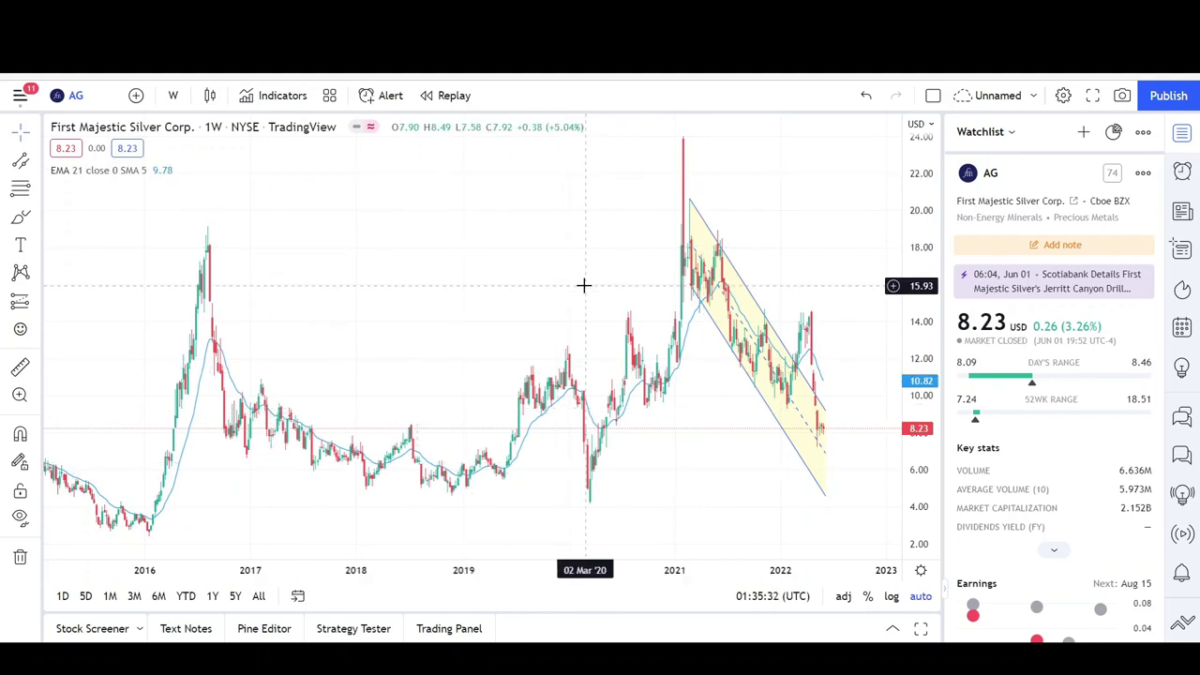
# Step: Compare the 2021–2022 decline channel with the weekly price history back to 2007, including the 2011, 2016 and 2021 peaks
pyautogui.scroll(-4, 718, 140)
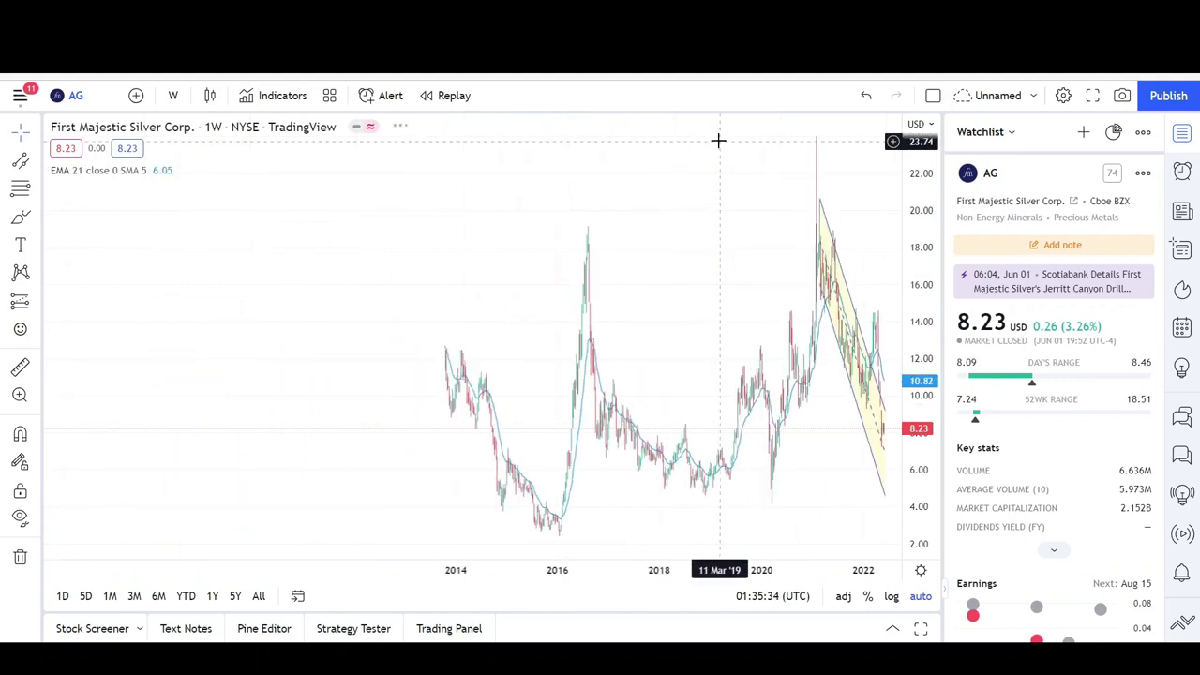
pyautogui.scroll(-2, 719, 143)
pyautogui.moveTo(703, 283); pyautogui.dragTo(592, 296)
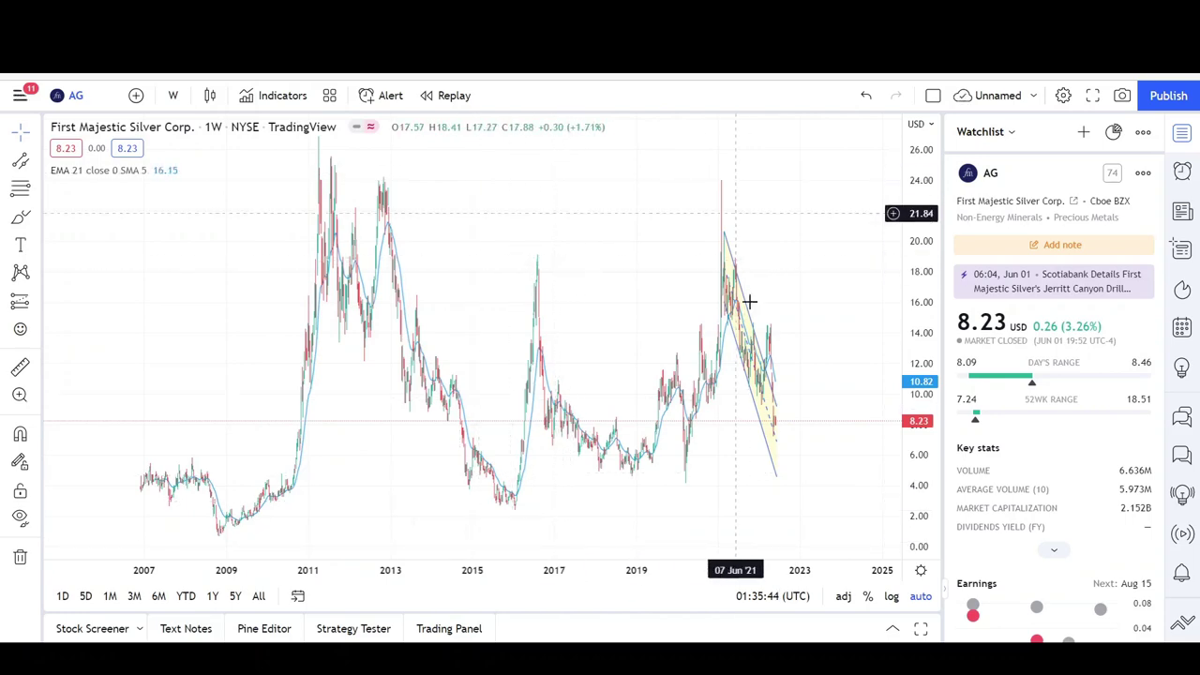
pyautogui.scroll(4, 753, 384)
pyautogui.scroll(3, 622, 213)
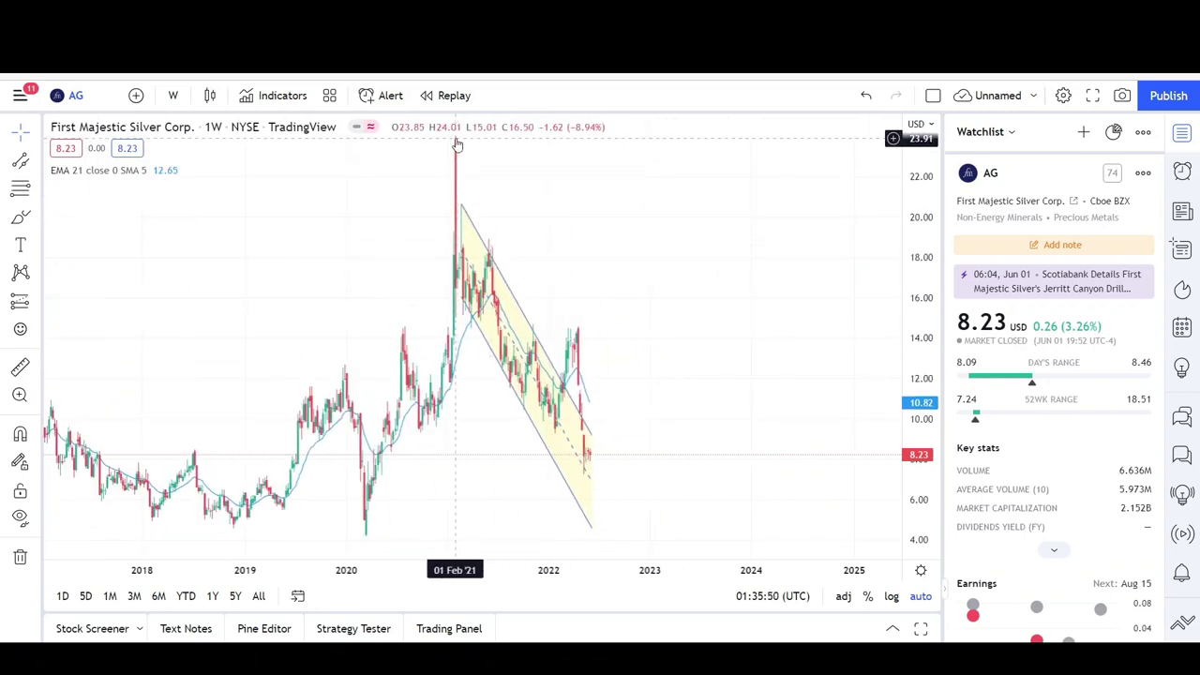
pyautogui.scroll(-6, 472, 225)
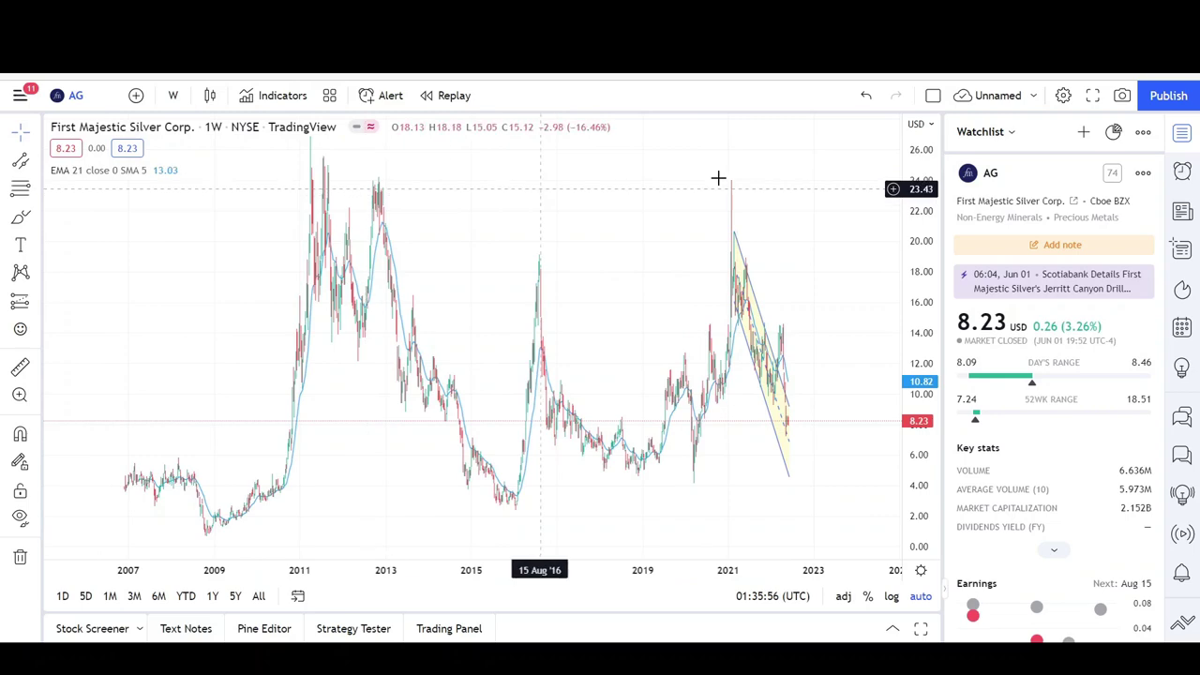
pyautogui.scroll(-3, 517, 401)
pyautogui.scroll(6, 593, 328)
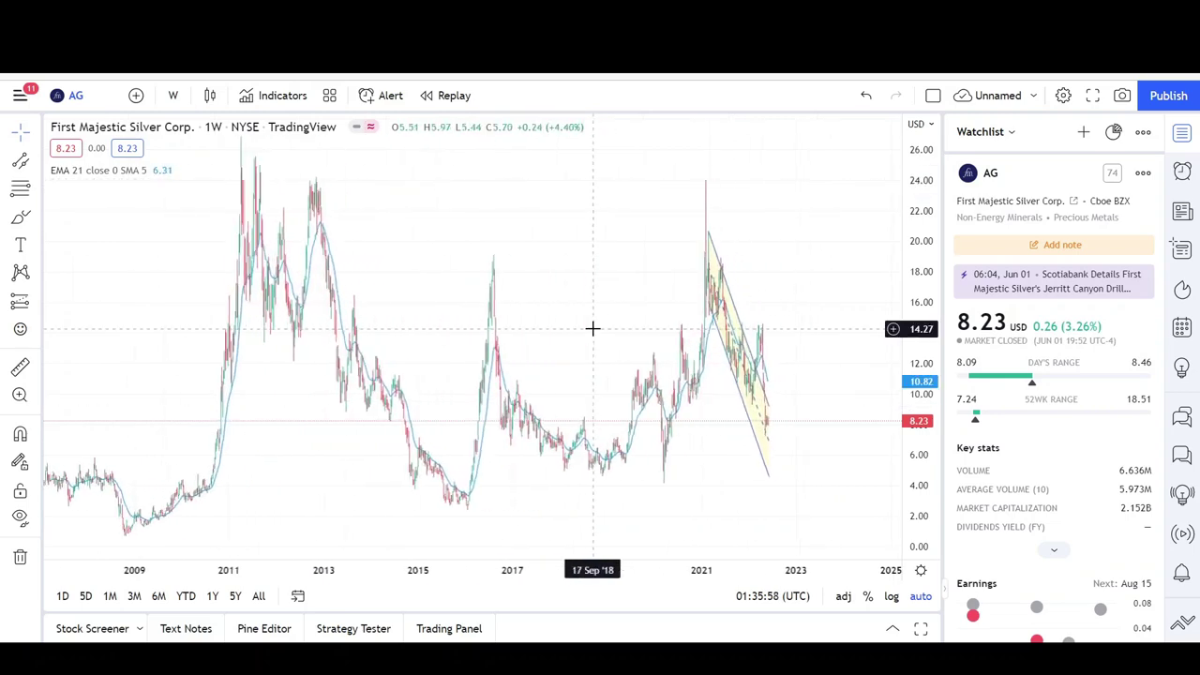
pyautogui.scroll(3, 593, 328)
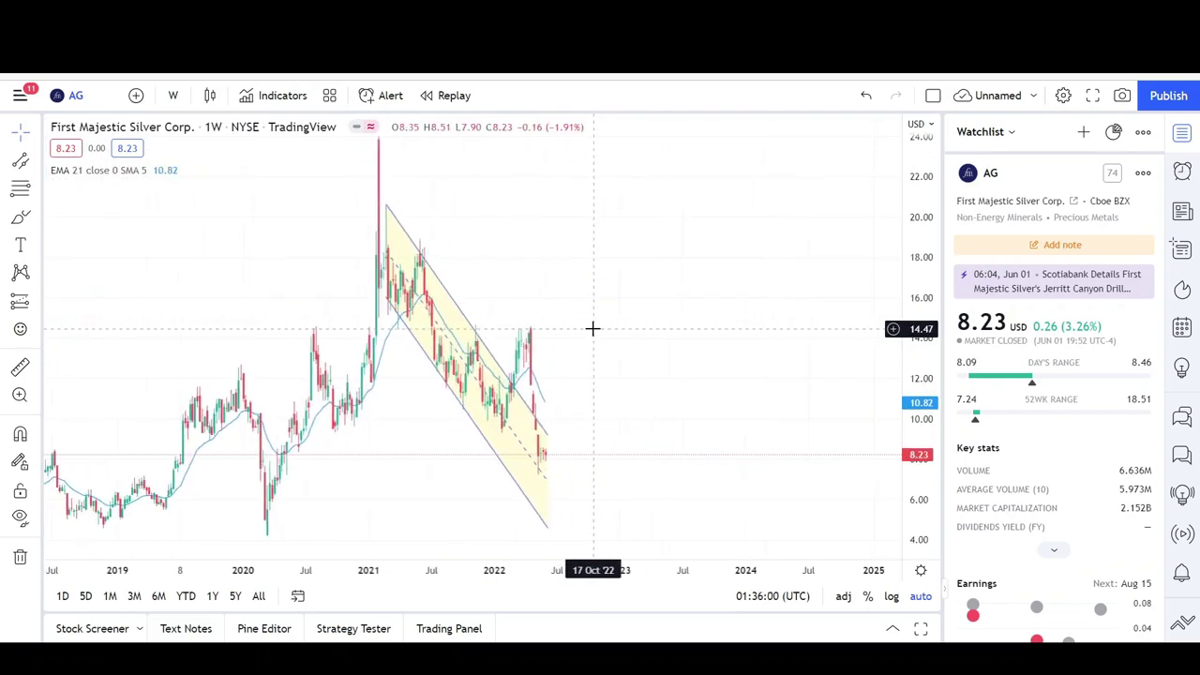
pyautogui.moveTo(610, 398); pyautogui.dragTo(769, 354)
pyautogui.scroll(1, 771, 426)
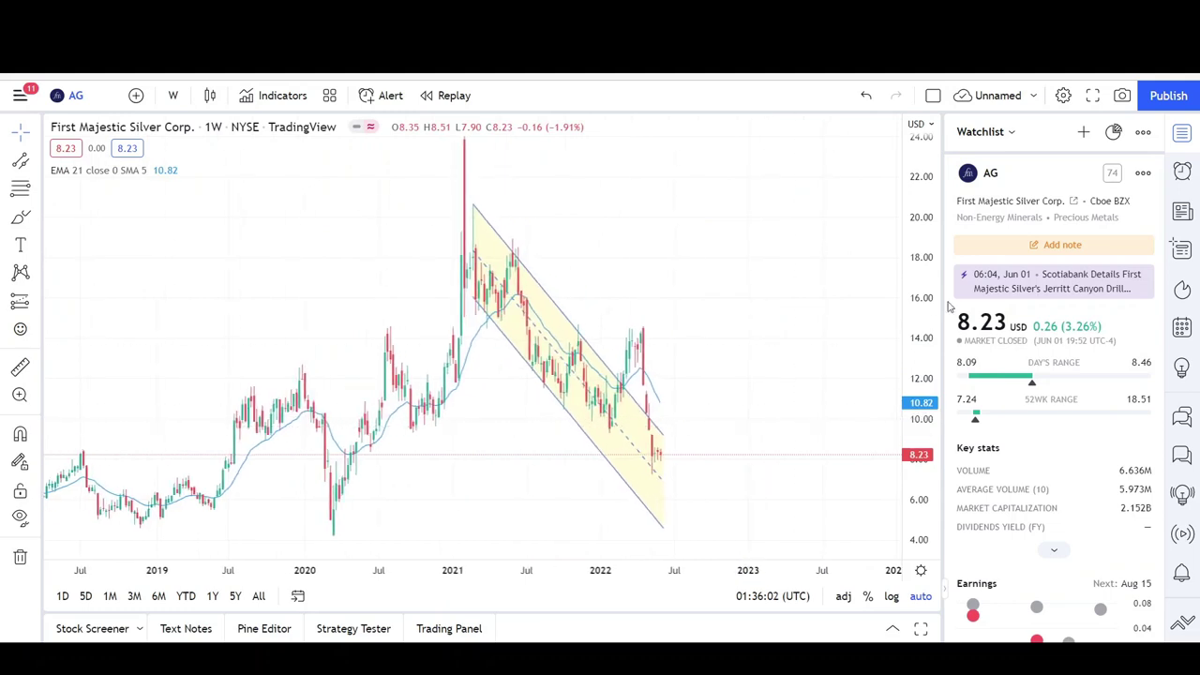
# Step: Circle the area at the decline channel's lower edge around January 2022 with the Brush, at about 7.5
pyautogui.moveTo(928, 316); pyautogui.dragTo(925, 384)
pyautogui.moveTo(748, 405); pyautogui.dragTo(785, 385)
pyautogui.scroll(3, 761, 398)
pyautogui.scroll(1, 785, 386)
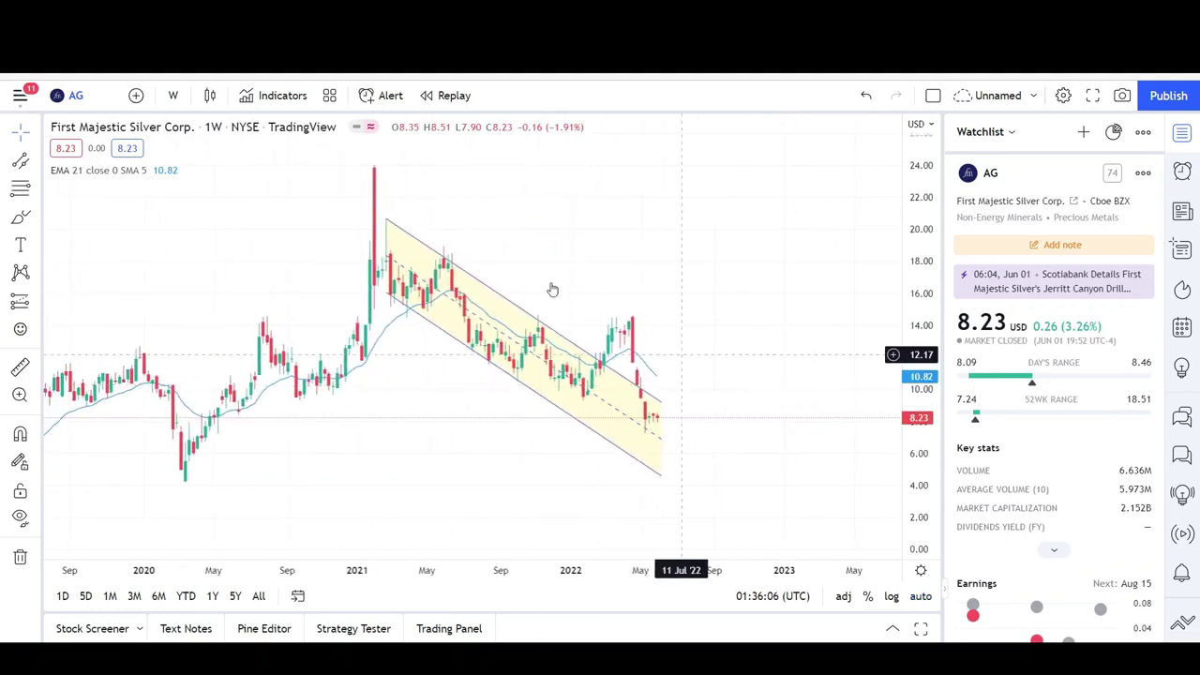
pyautogui.moveTo(599, 290); pyautogui.dragTo(645, 305)
pyautogui.scroll(2, 516, 354)
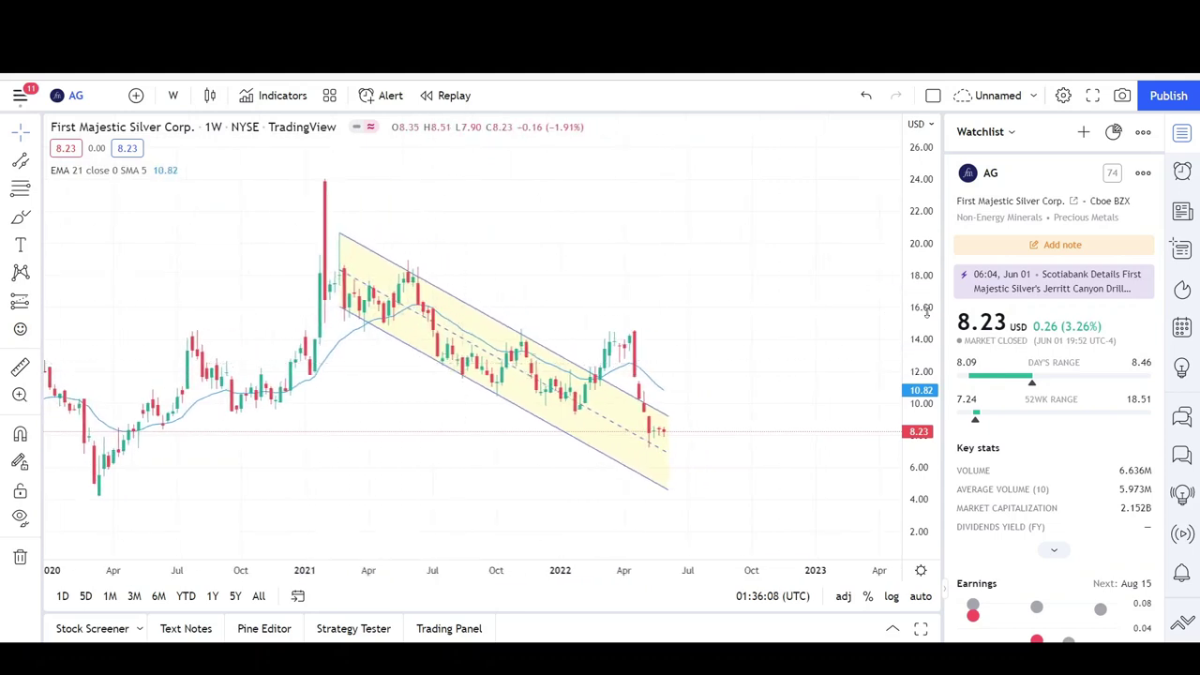
pyautogui.moveTo(927, 313); pyautogui.dragTo(927, 187)
pyautogui.moveTo(800, 406); pyautogui.dragTo(790, 356)
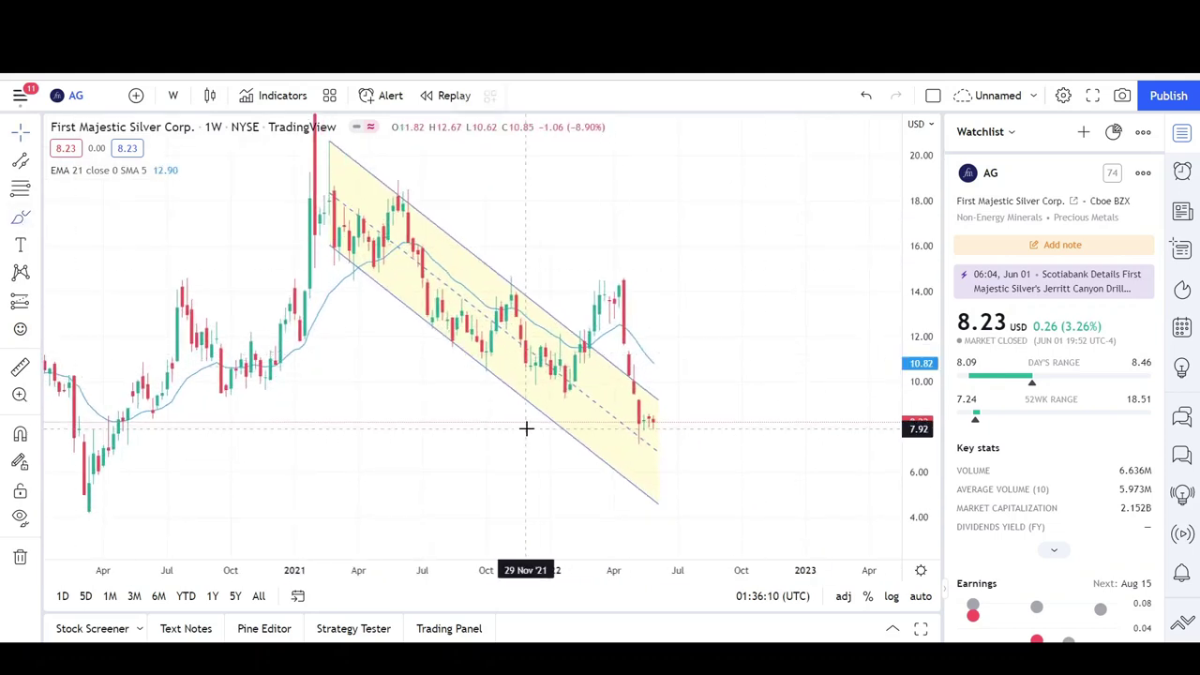
pyautogui.moveTo(563, 417); pyautogui.dragTo(520, 462)
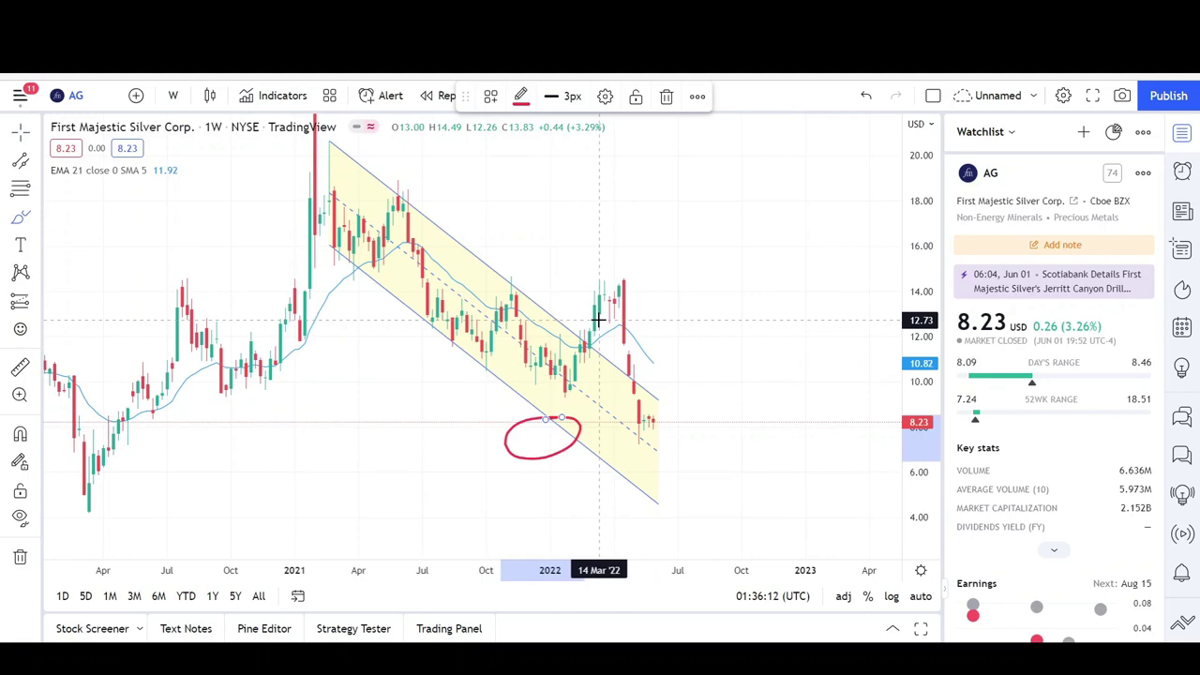
# Step: Draw a narrow rising parallel channel over the rally from the early 2022 low to the April 2022 high
pyautogui.scroll(1, 599, 320)
pyautogui.click(19, 162)
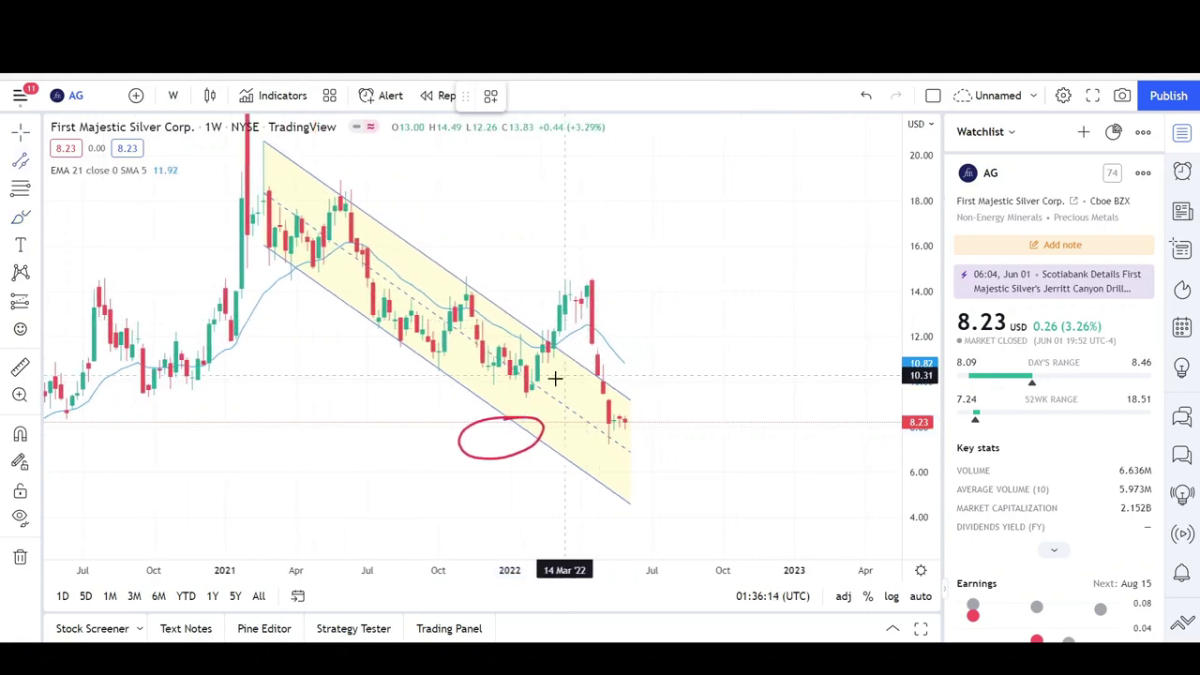
pyautogui.click(528, 402)
pyautogui.click(591, 260)
pyautogui.click(526, 378)
pyautogui.click(591, 235)
pyautogui.click(611, 302)
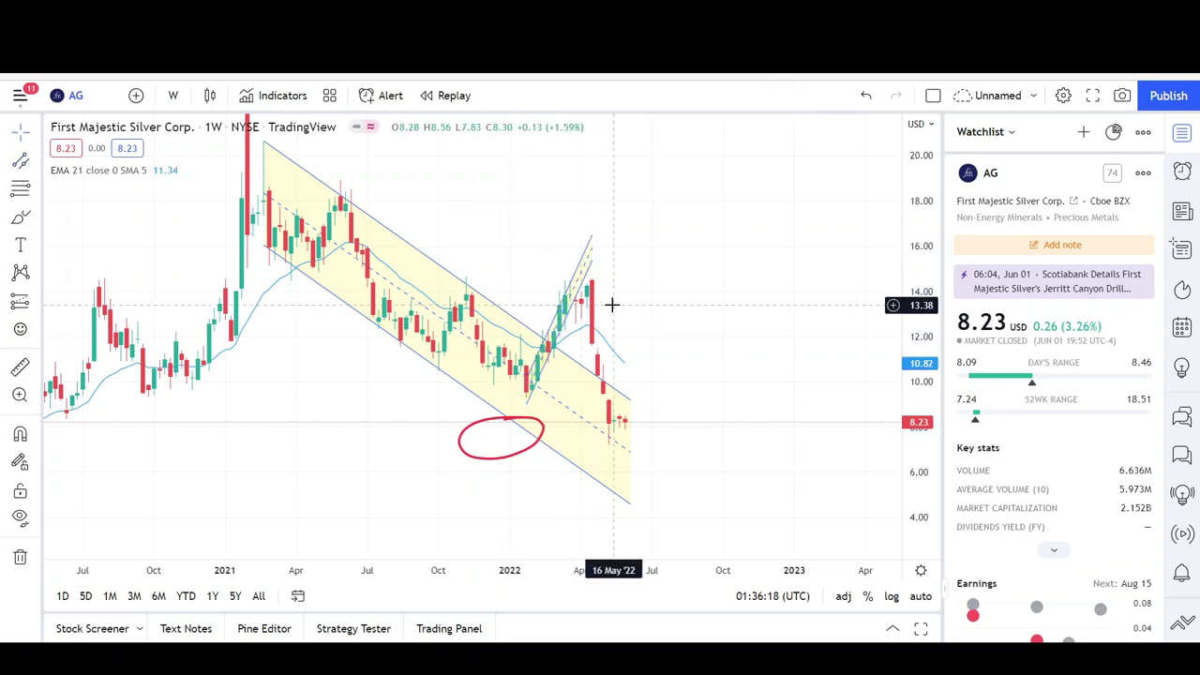
# Step: Brush a double-peak curve over the March–April 2022 highs and a short line under the early 2022 low at about 9.20
pyautogui.scroll(2, 610, 303)
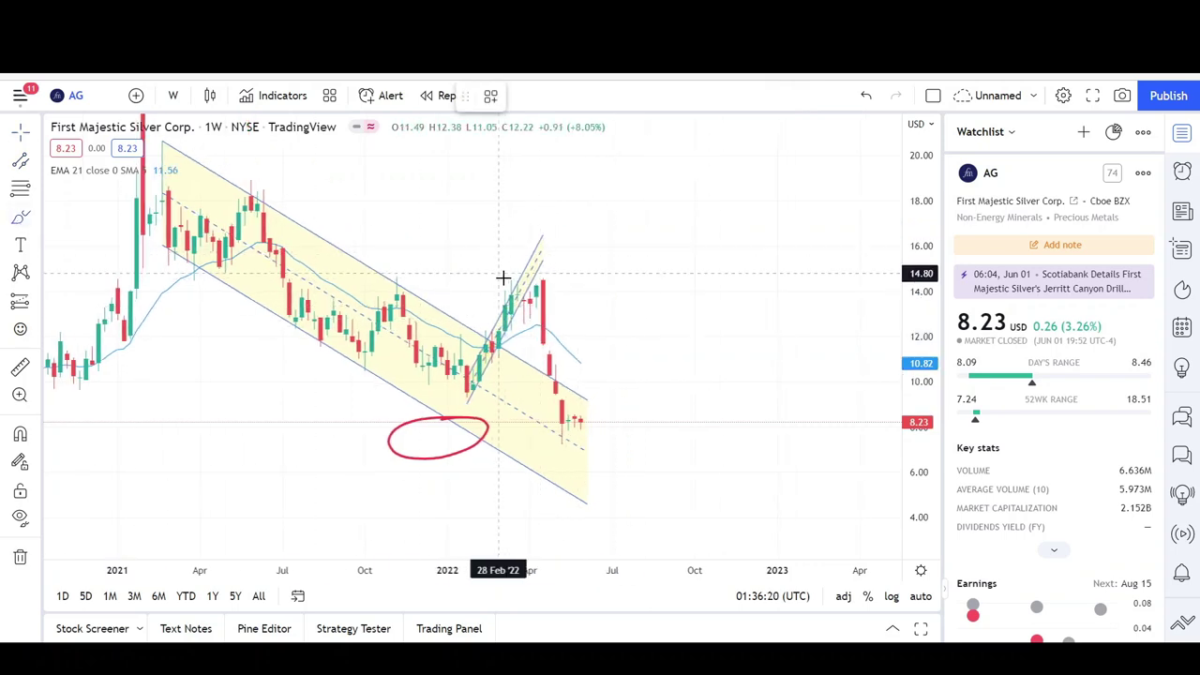
pyautogui.moveTo(493, 299); pyautogui.dragTo(507, 273)
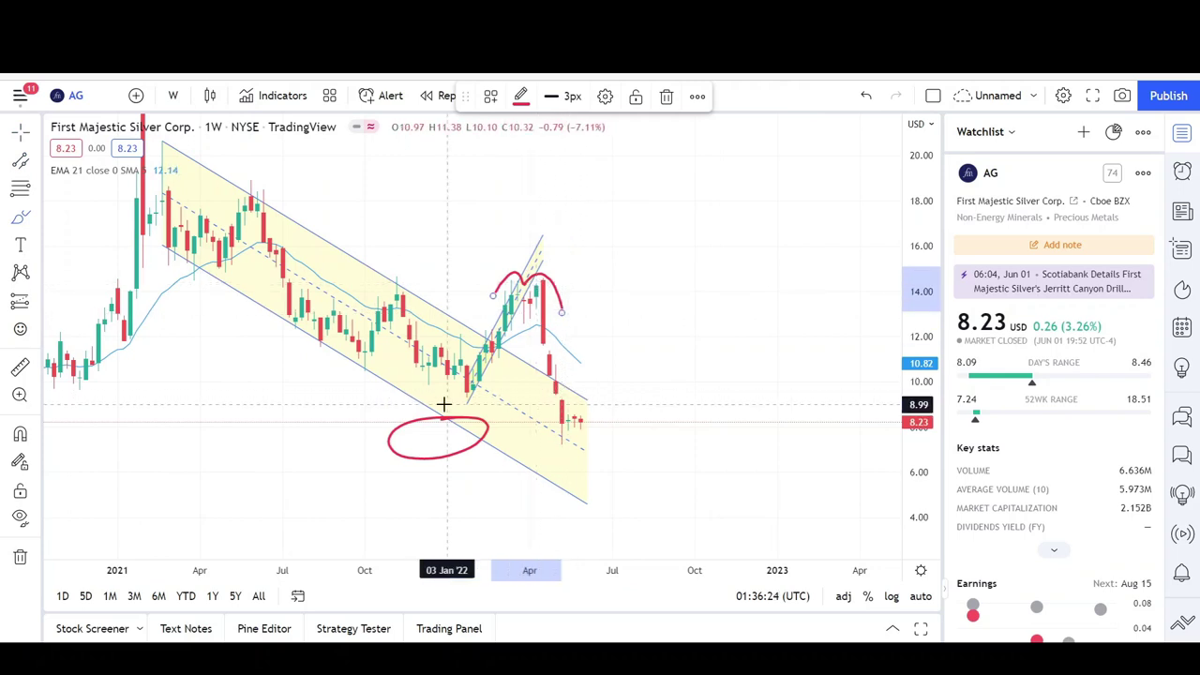
pyautogui.moveTo(432, 400); pyautogui.dragTo(497, 400)
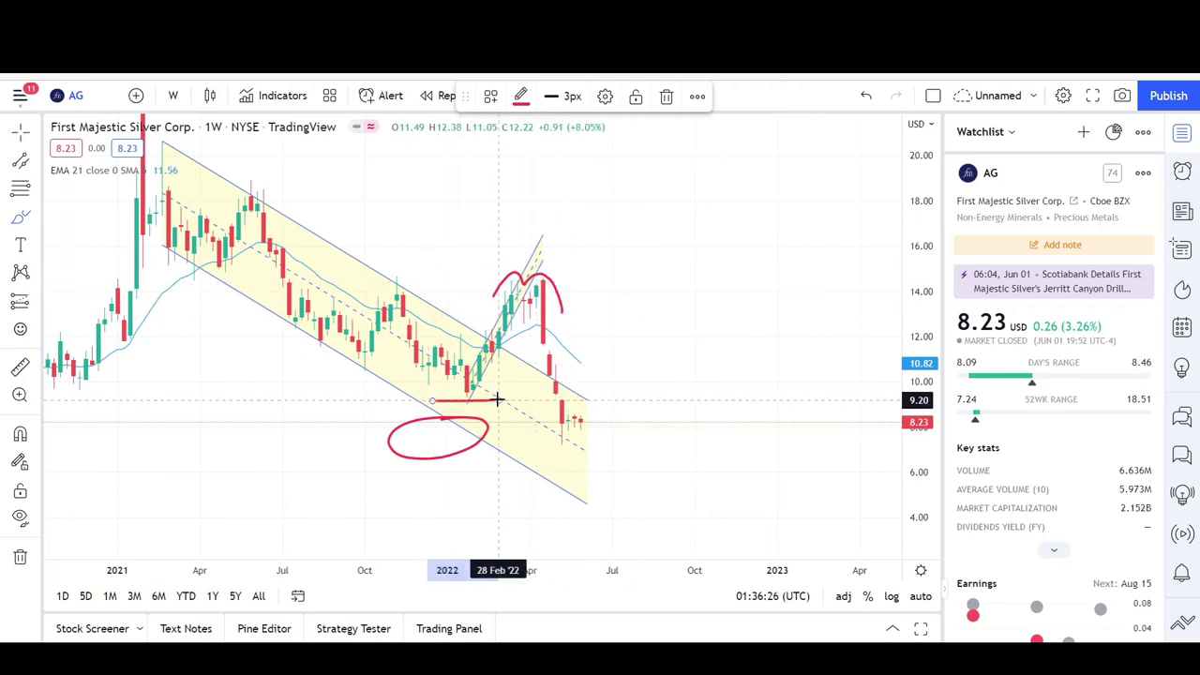
# Step: Brush a line across the November 2021 and April 2022 highs at about 14.6, and a zigzag over the current consolidation near 8
pyautogui.scroll(-3, 497, 400)
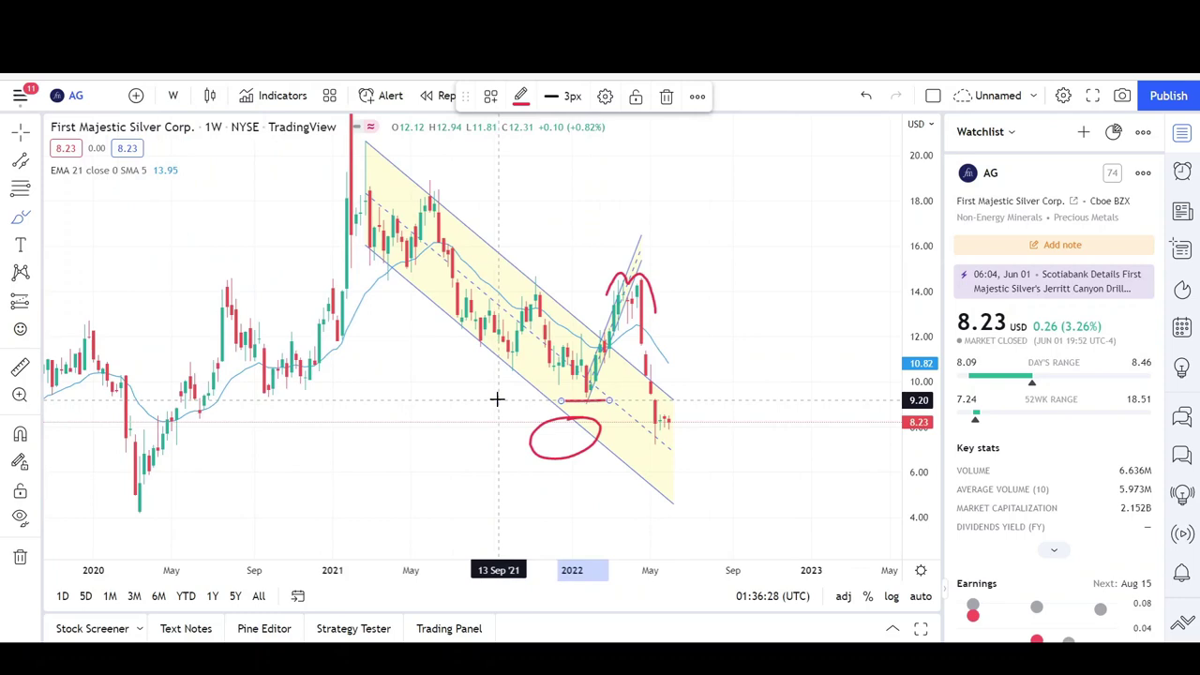
pyautogui.scroll(4, 643, 281)
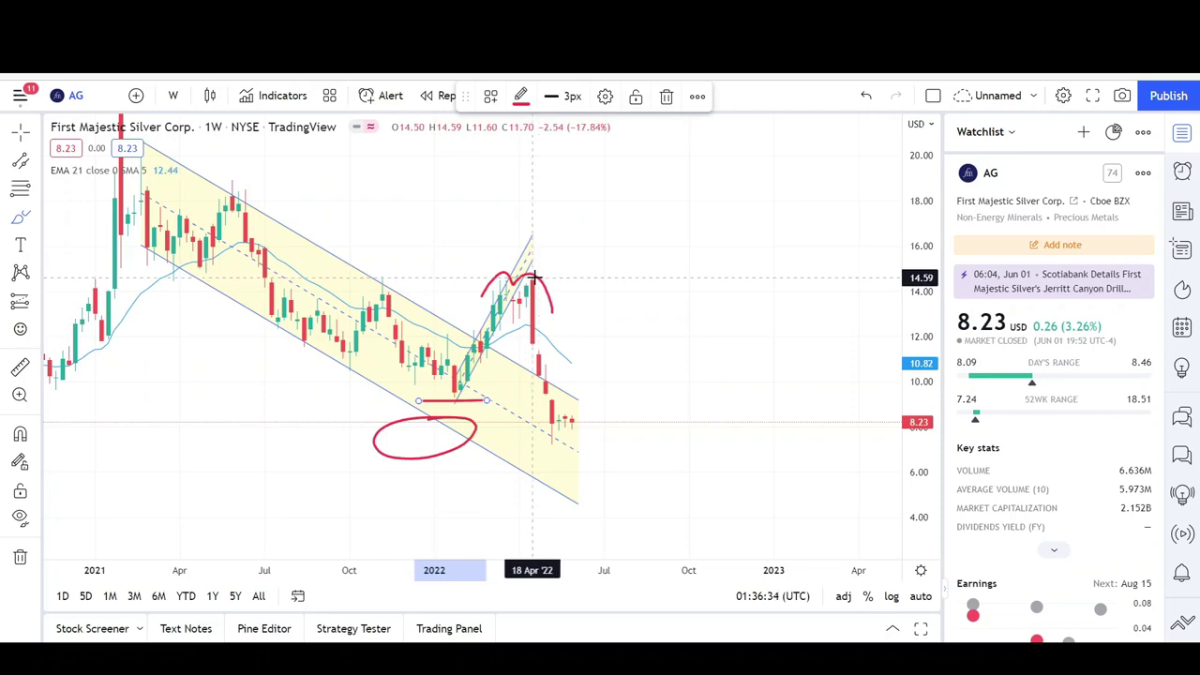
pyautogui.moveTo(364, 276); pyautogui.dragTo(559, 277)
pyautogui.scroll(-2, 617, 453)
pyautogui.scroll(-2, 617, 453)
pyautogui.hscroll(3, 657, 432)
pyautogui.scroll(2, 697, 416)
pyautogui.moveTo(588, 434); pyautogui.dragTo(648, 413)
pyautogui.hscroll(-3, 726, 476)
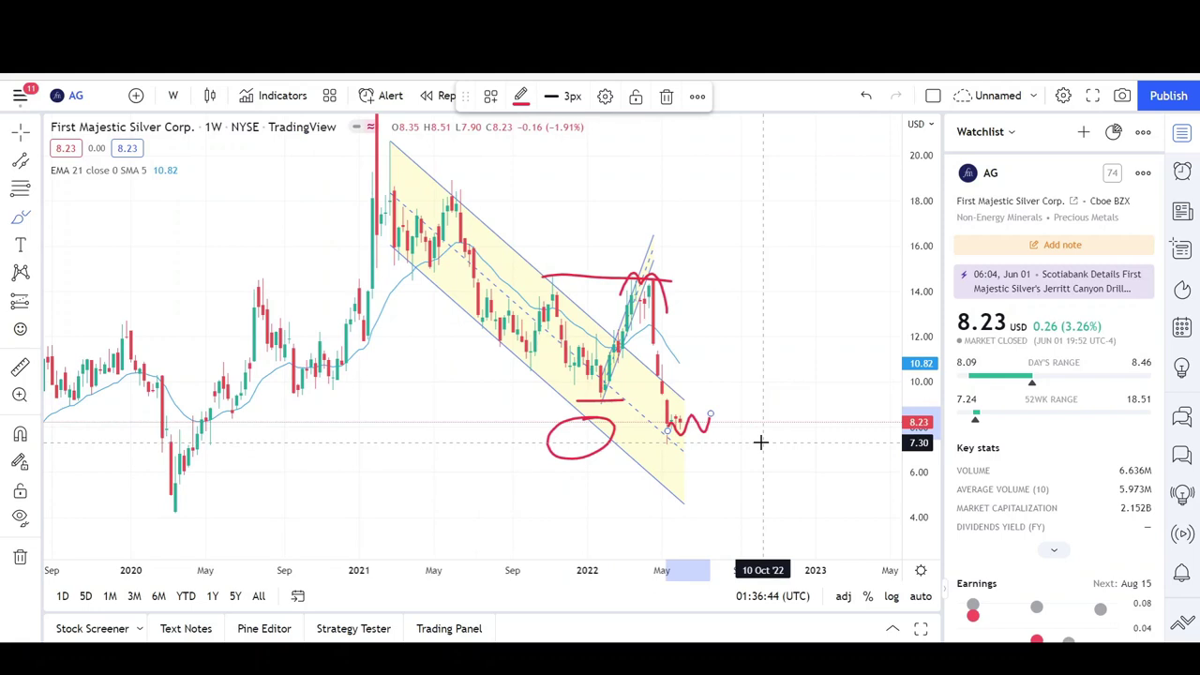
# Step: Place a horizontal line at 5.02, near the March 2020 low and the decline channel's lower end
pyautogui.scroll(-3, 758, 423)
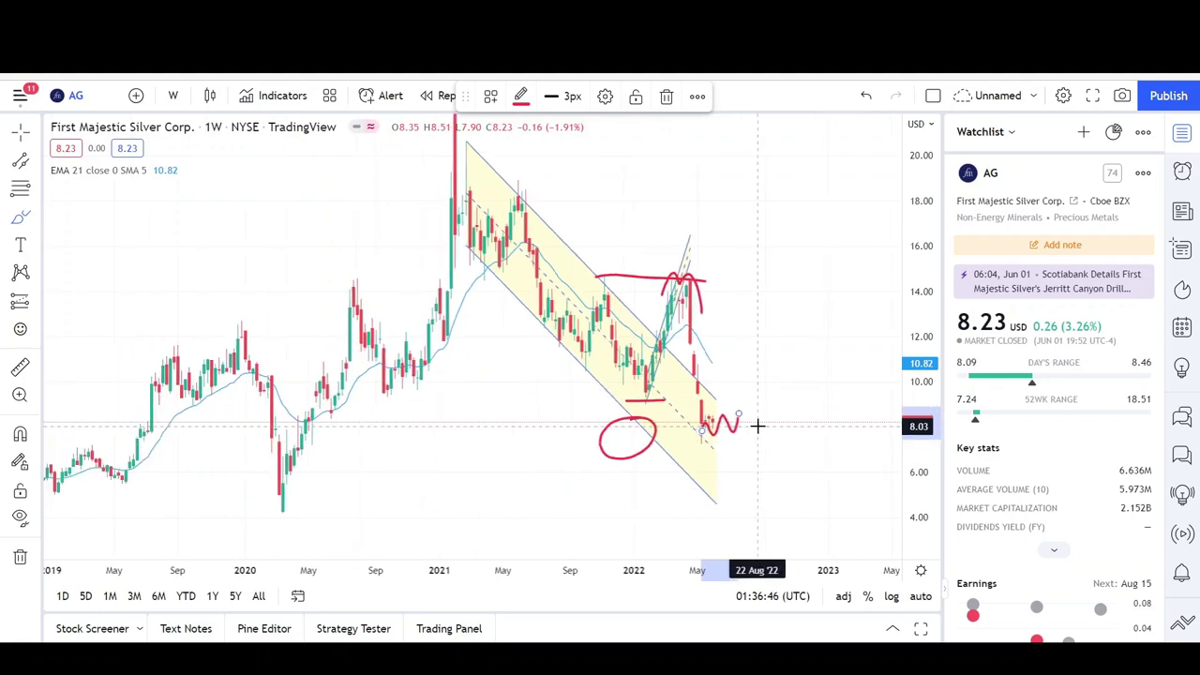
pyautogui.scroll(-2, 795, 483)
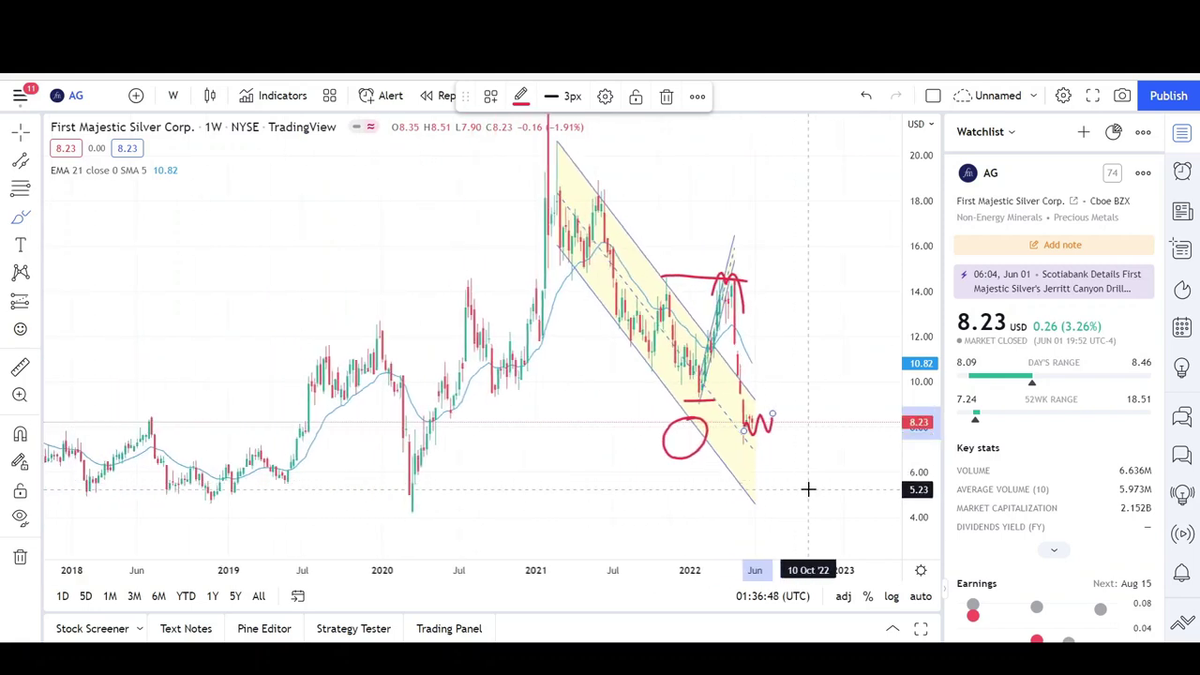
pyautogui.click(35, 162)
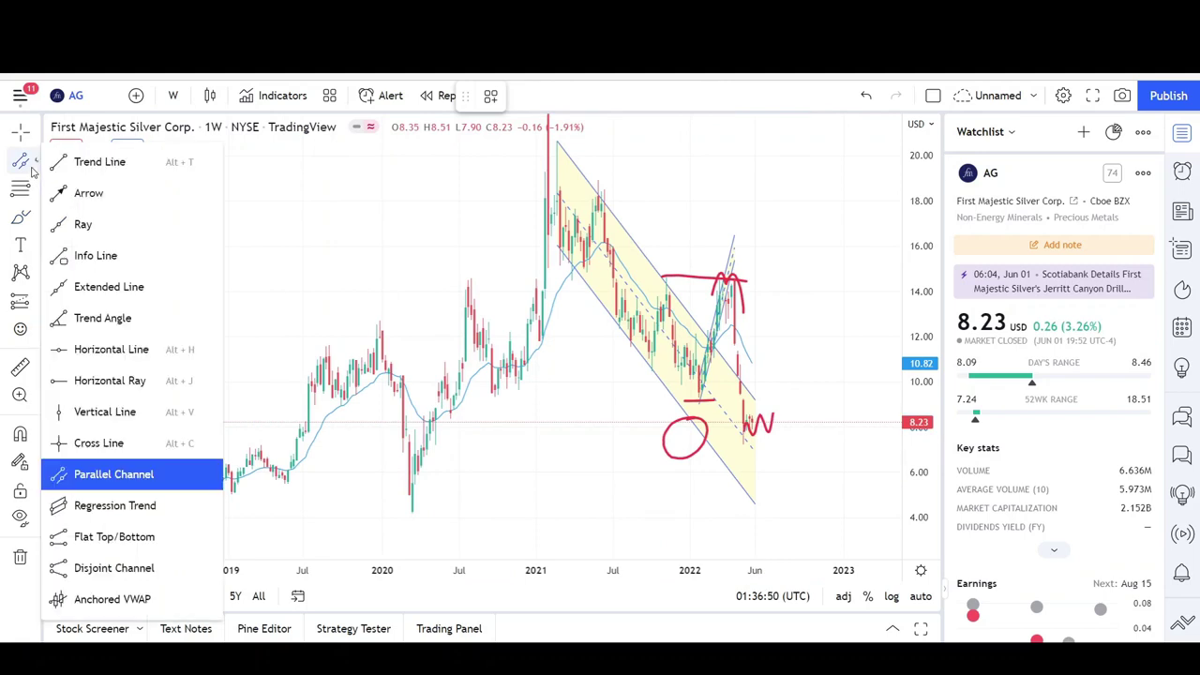
pyautogui.click(106, 360)
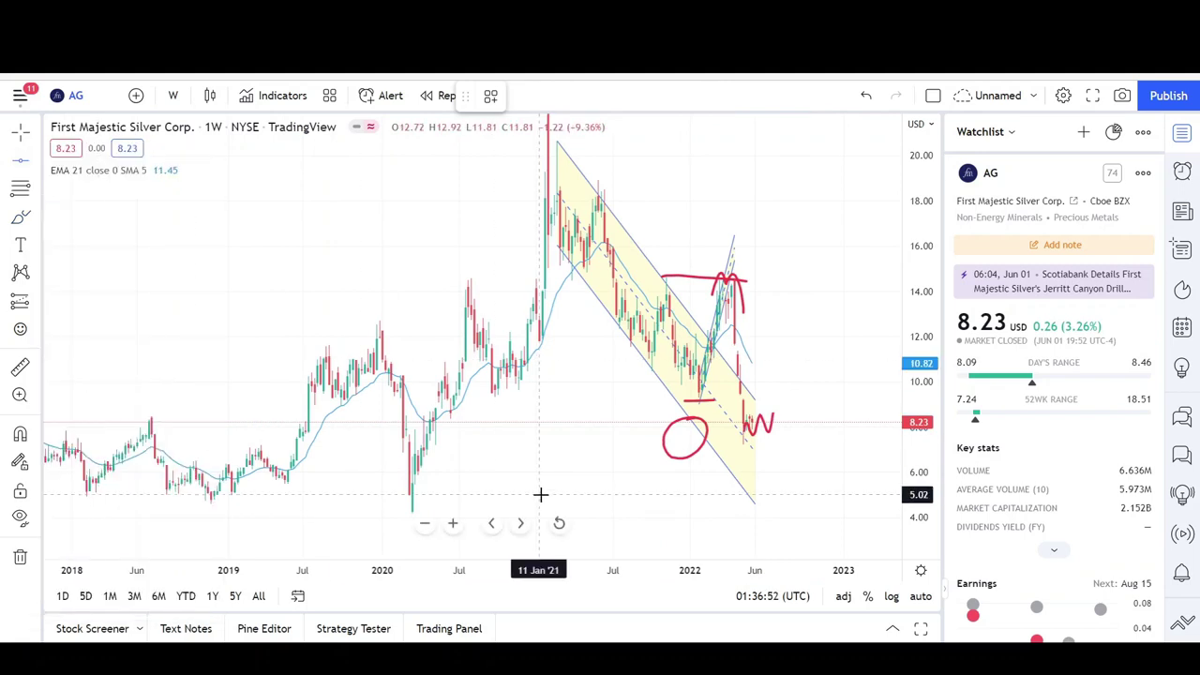
pyautogui.click(473, 494)
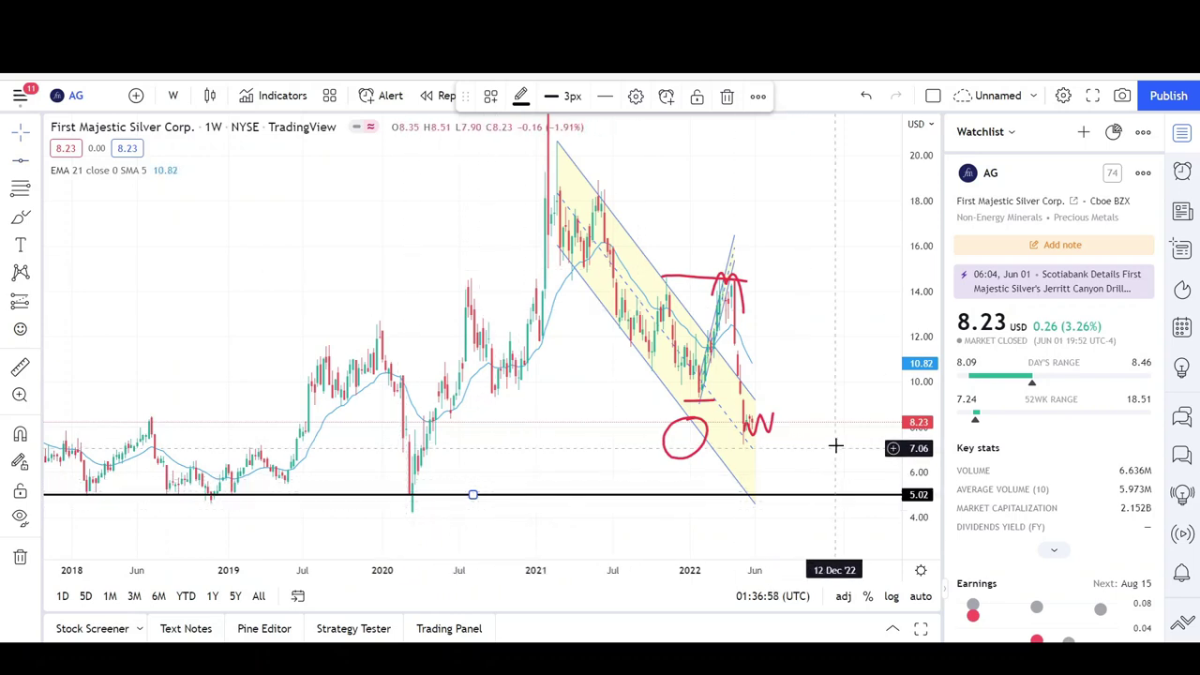
pyautogui.moveTo(805, 446); pyautogui.dragTo(678, 441)
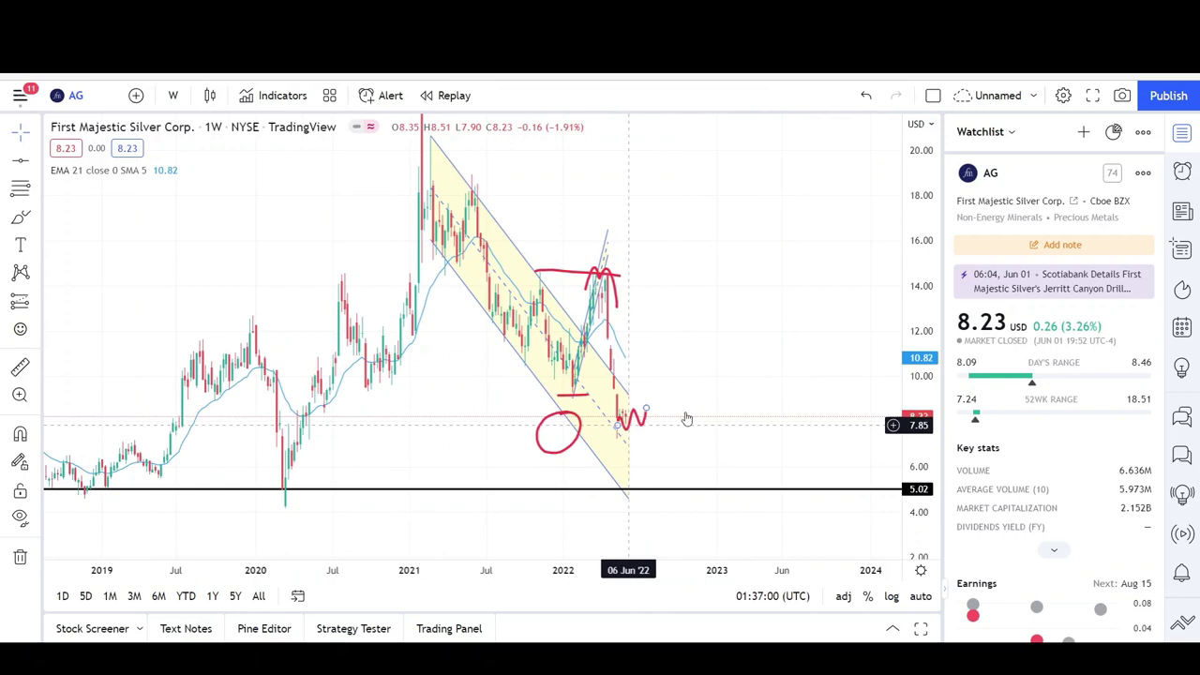
pyautogui.scroll(3, 693, 411)
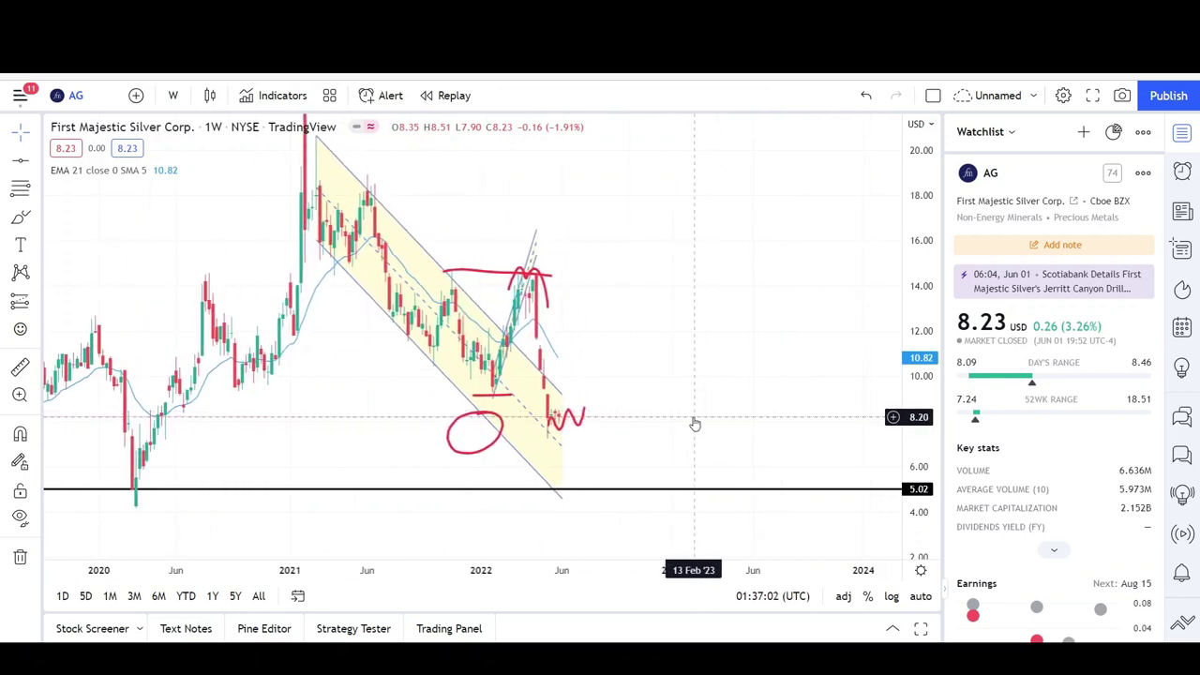